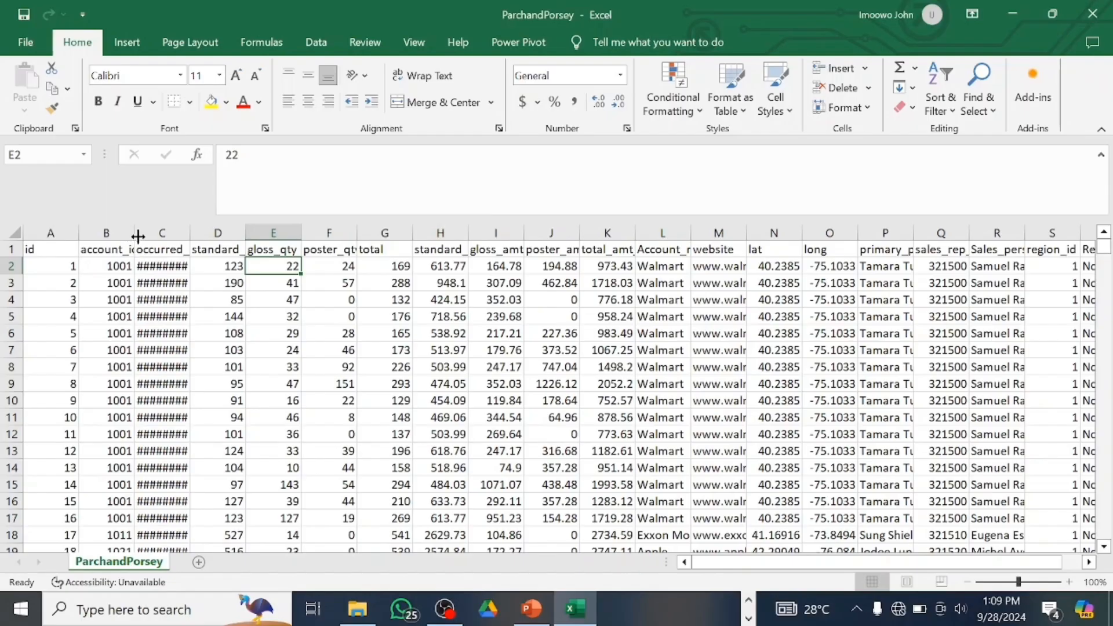
Step: Widen the account_id and occurred_at columns so their headers and date values fit
left_click_drag(134, 234, 154, 231)
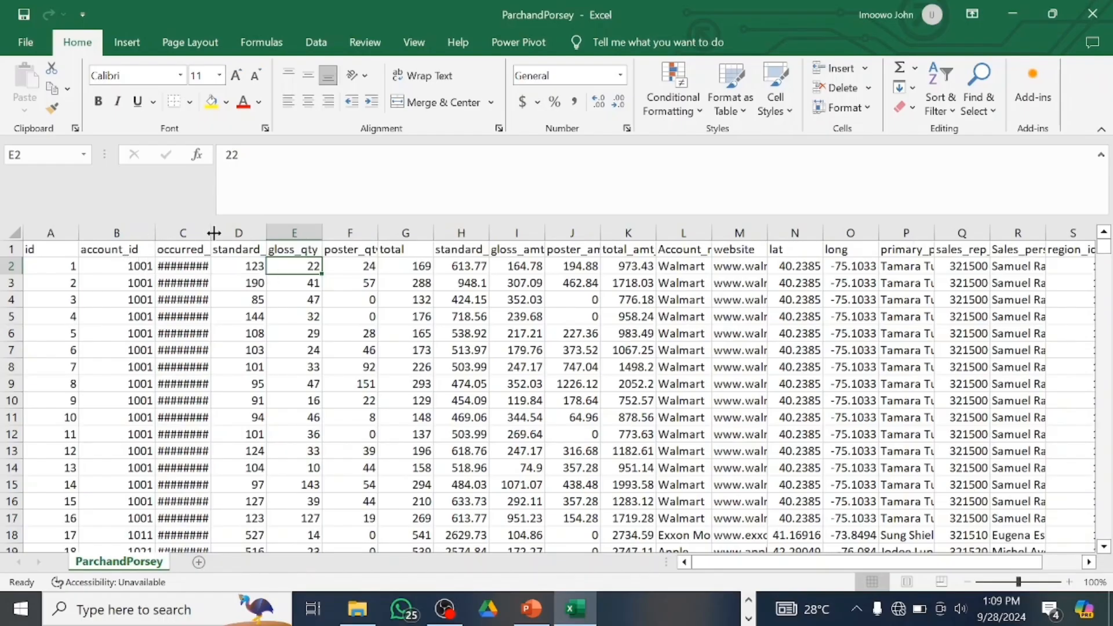
left_click_drag(209, 232, 258, 232)
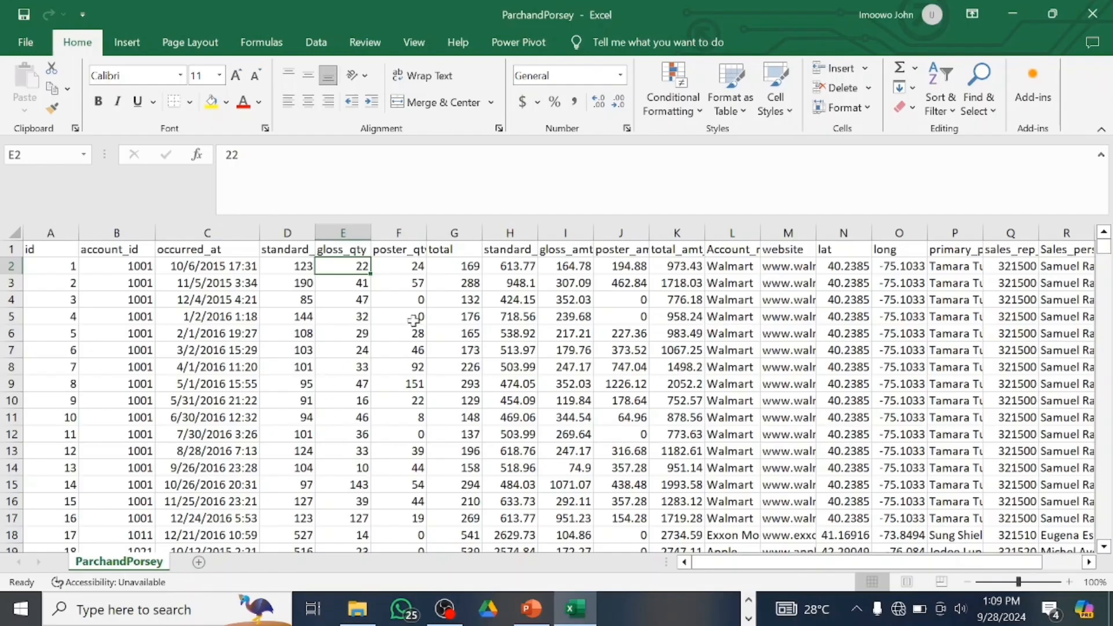
Step: Create a PivotTable from the ParchandPorsey data range A1:T6913 in a new worksheet
left_click(134, 44)
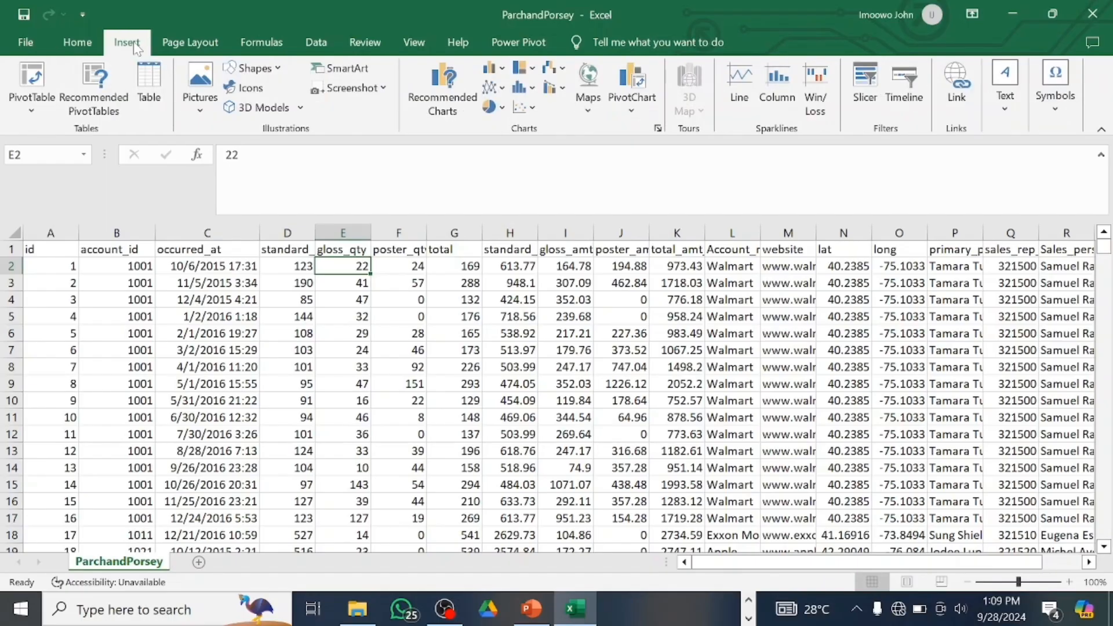
left_click(48, 100)
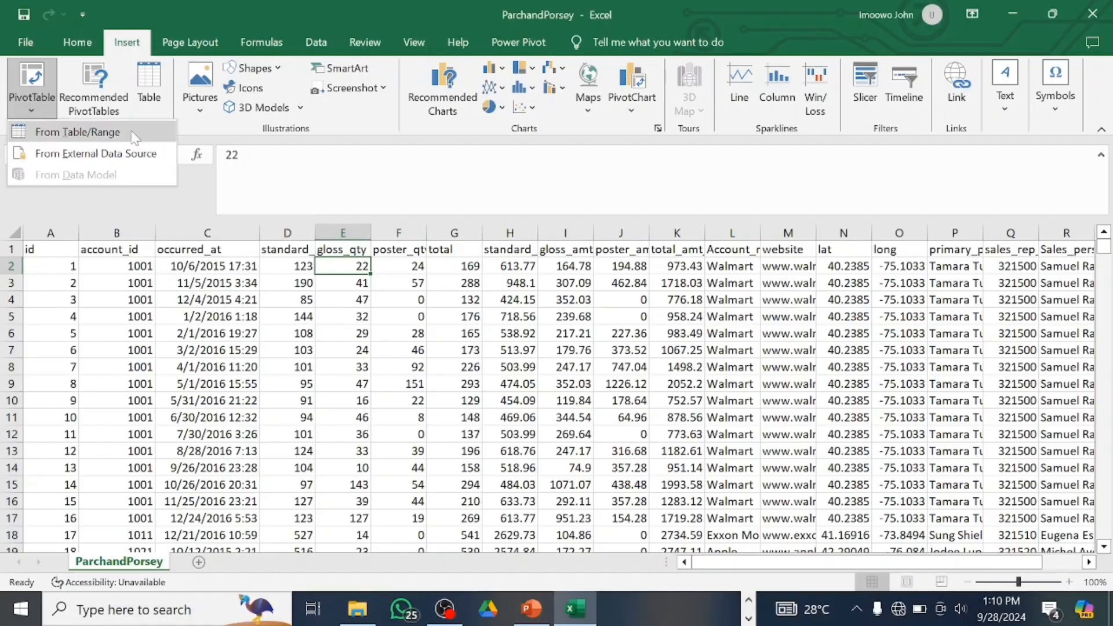
left_click(77, 132)
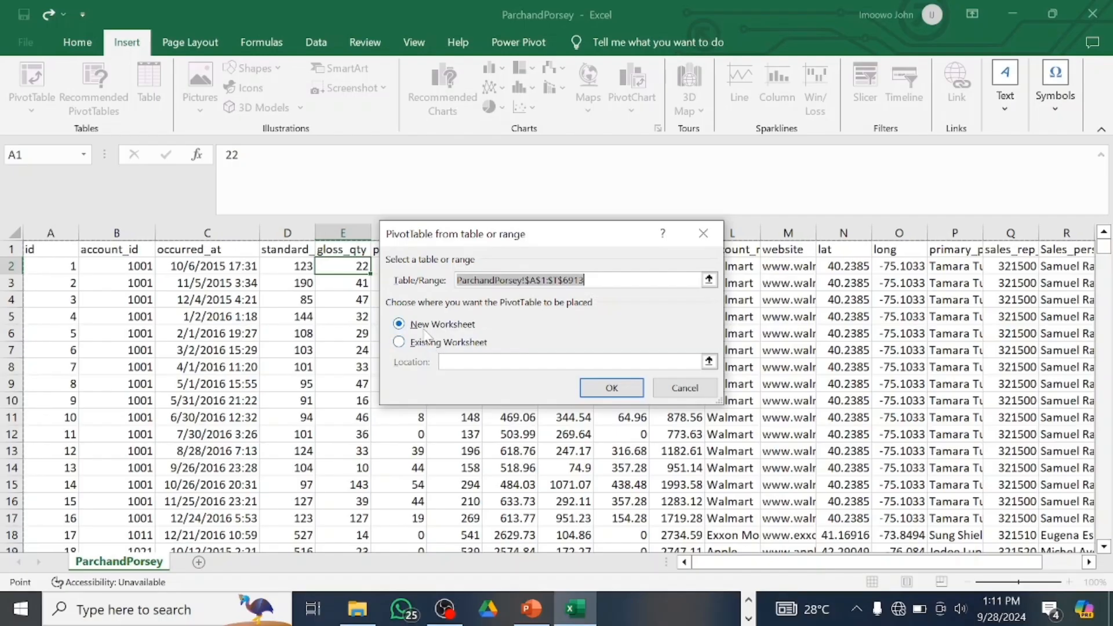
left_click(609, 389)
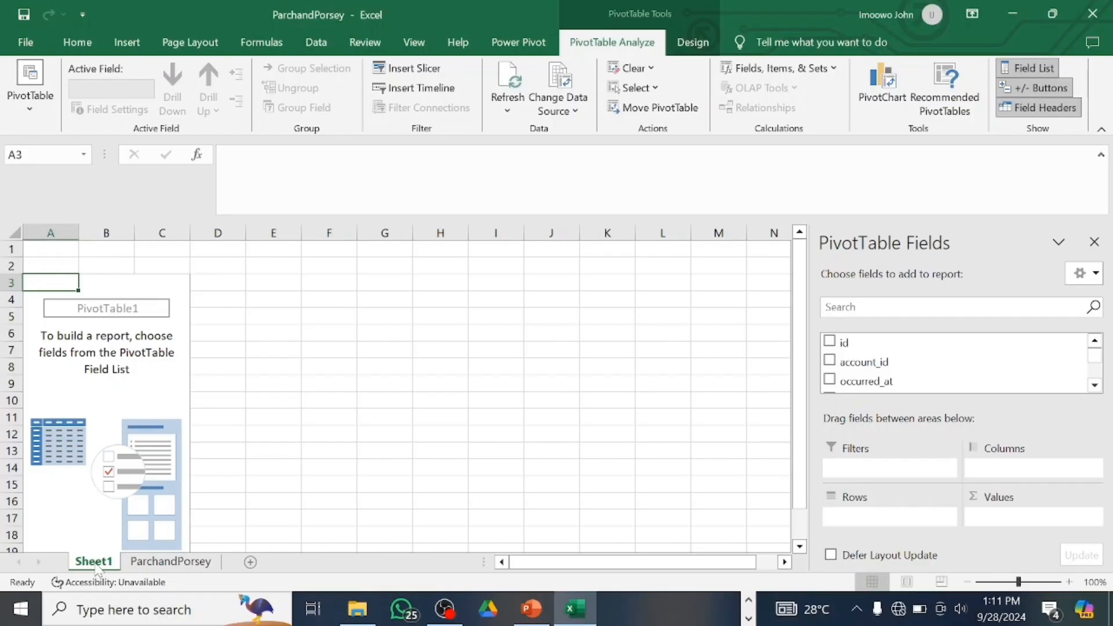
Step: Rename the new worksheet as "Pivot table"
double_click(116, 562)
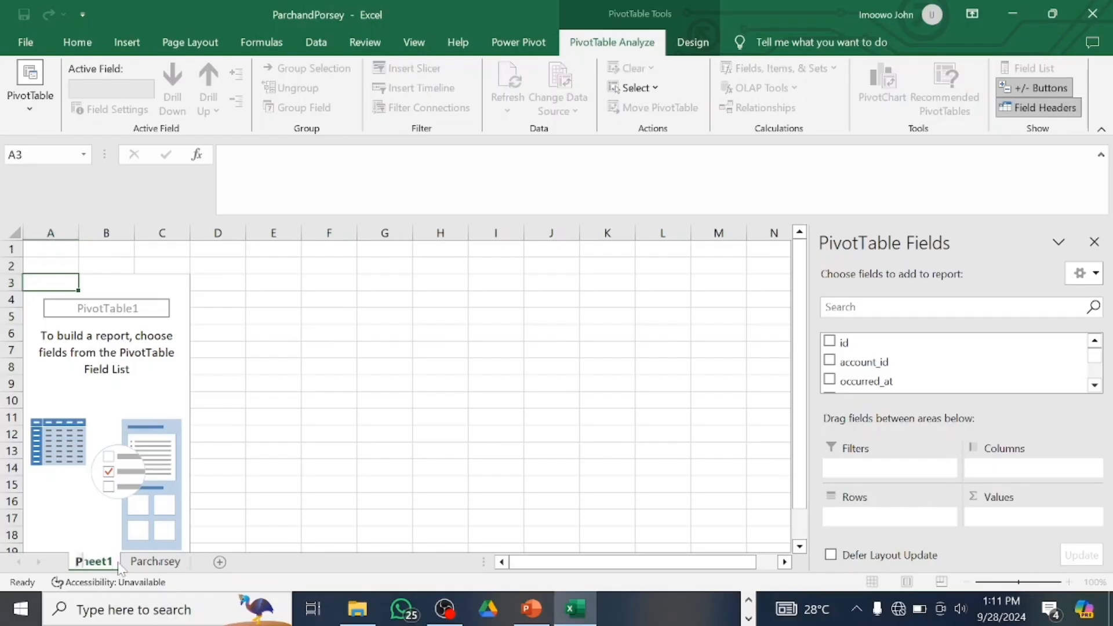
type("Pivot t")
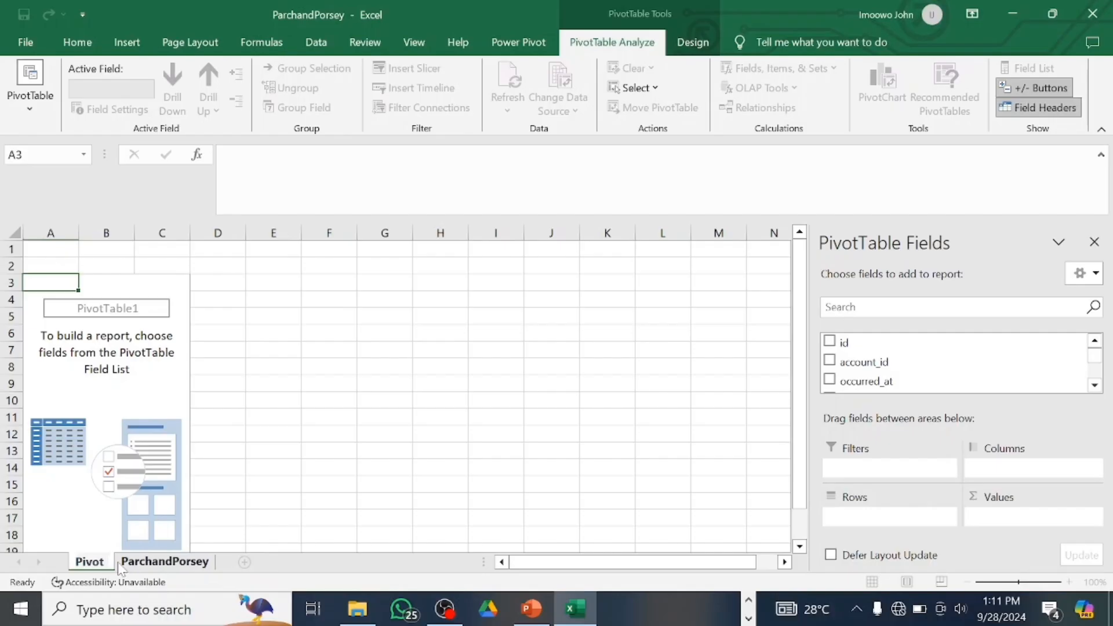
type("able")
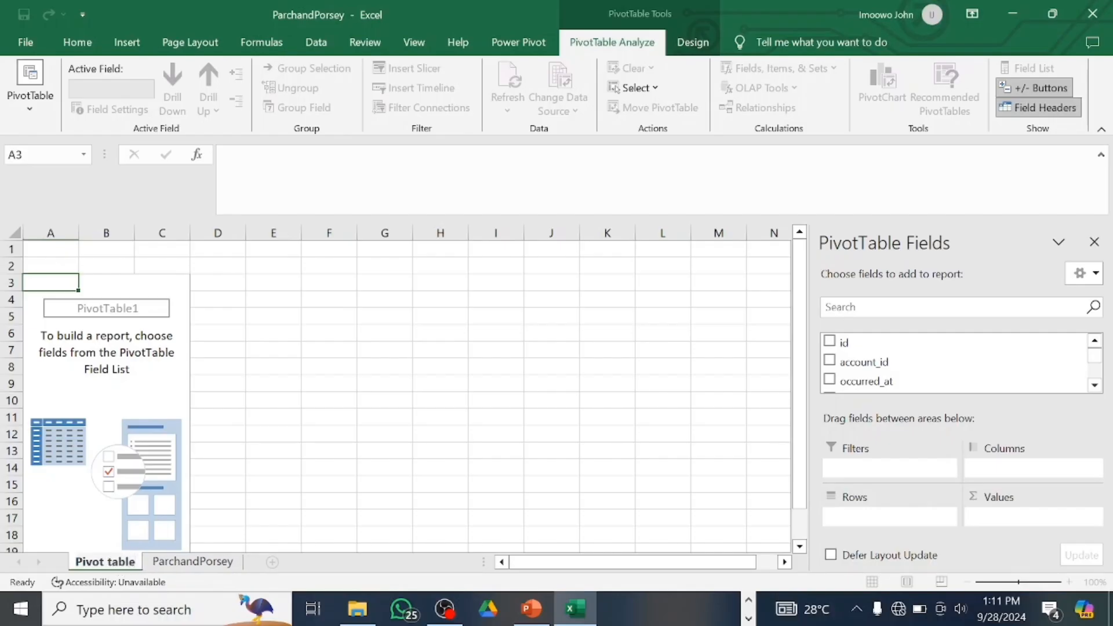
key("Return")
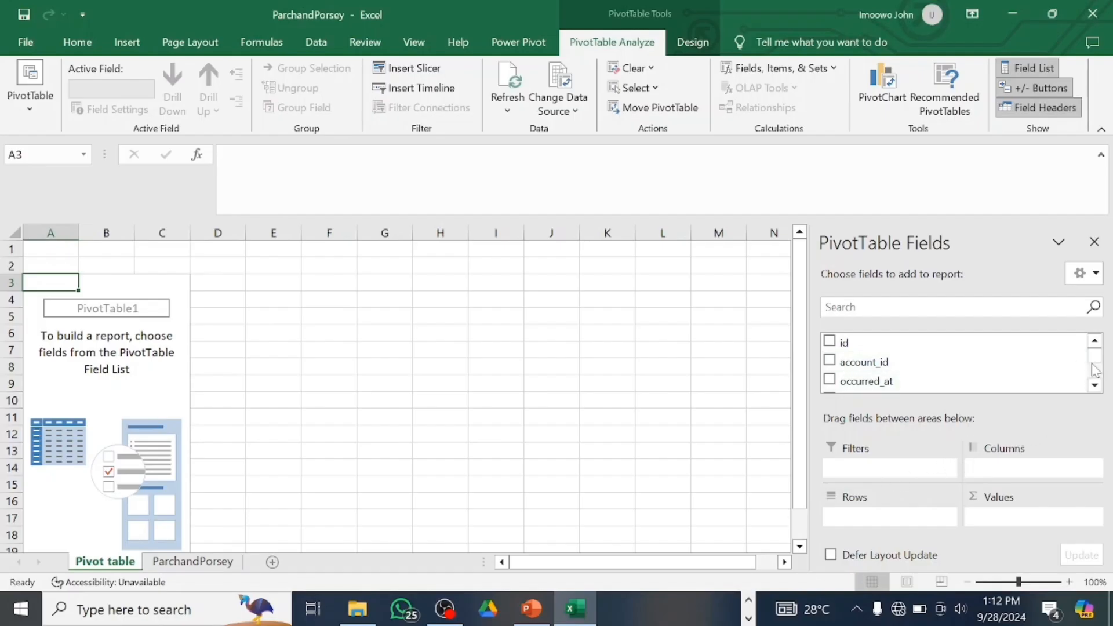
Step: Place the occurred_at field in the PivotTable columns and Sales_person_name in the report filters
mouse_move(1095, 356)
left_mouse_down()
mouse_move(1098, 385)
mouse_move(1098, 355)
left_mouse_up()
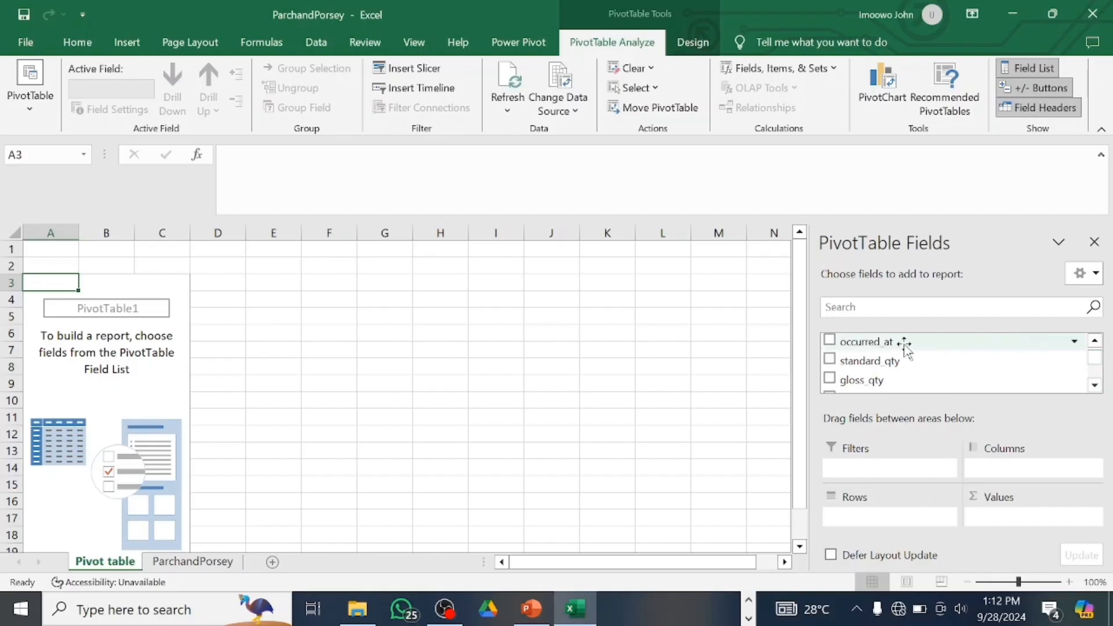
left_click_drag(904, 346, 1012, 470)
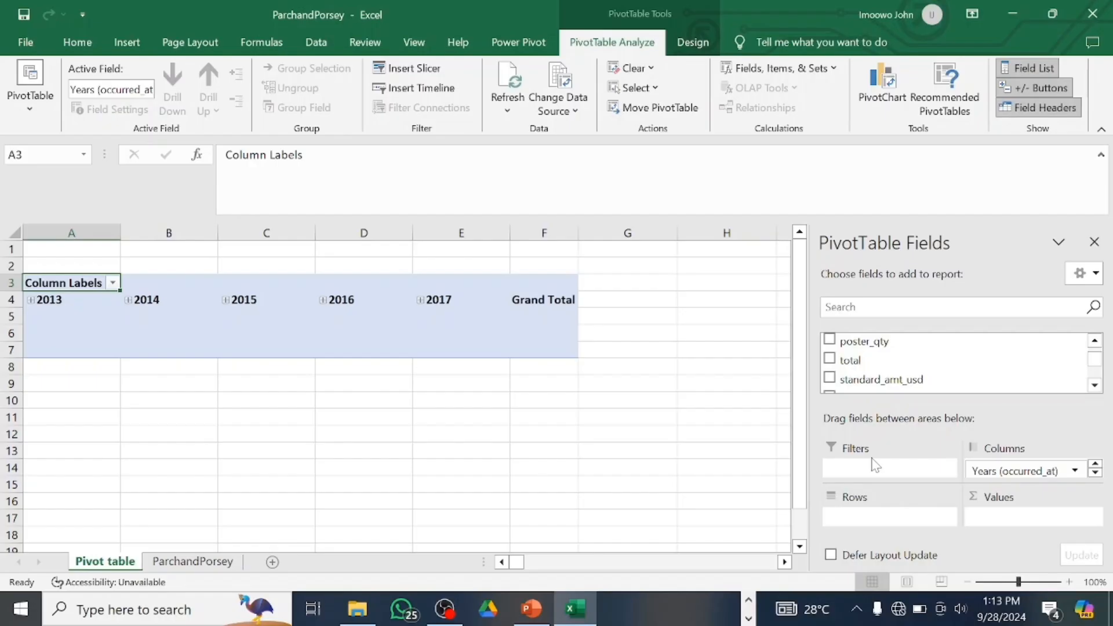
left_click(1095, 386)
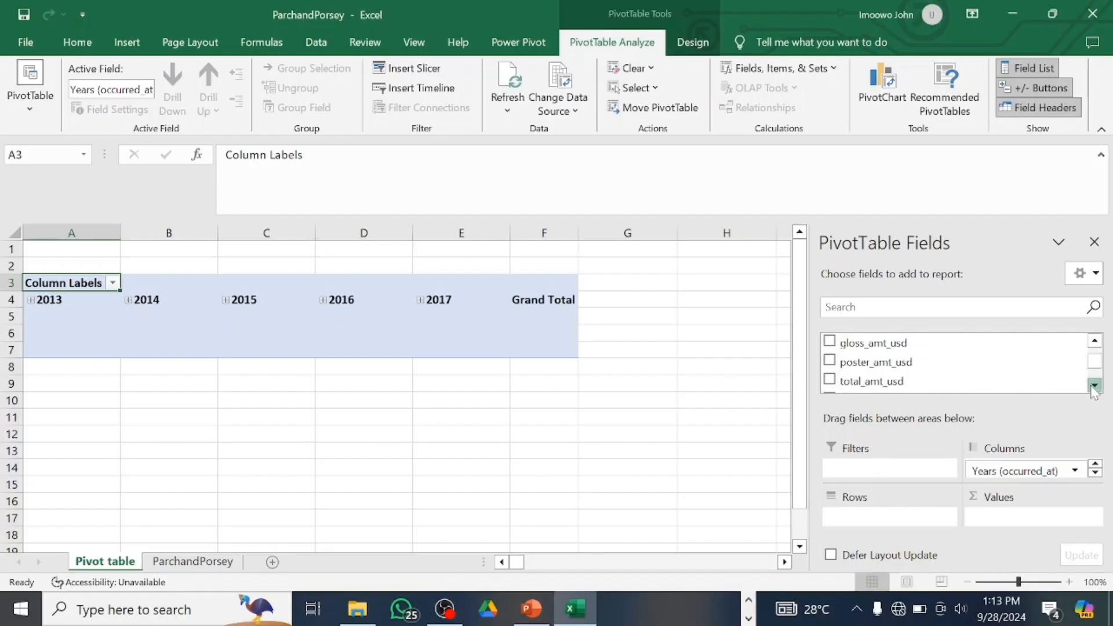
scroll(1095, 386, "down", 4)
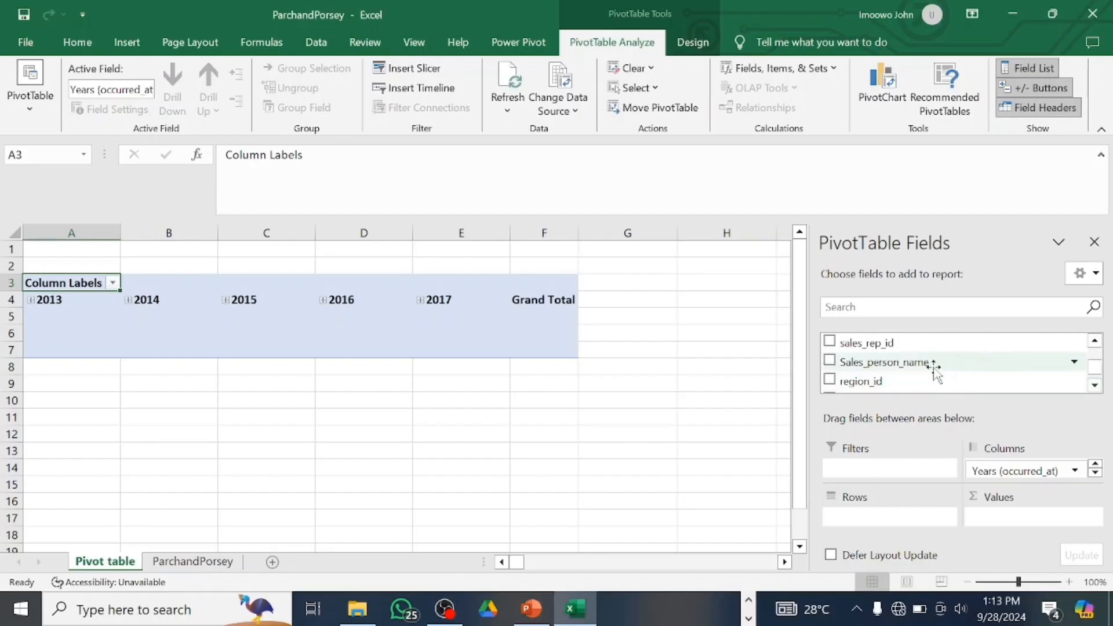
left_click_drag(934, 365, 902, 472)
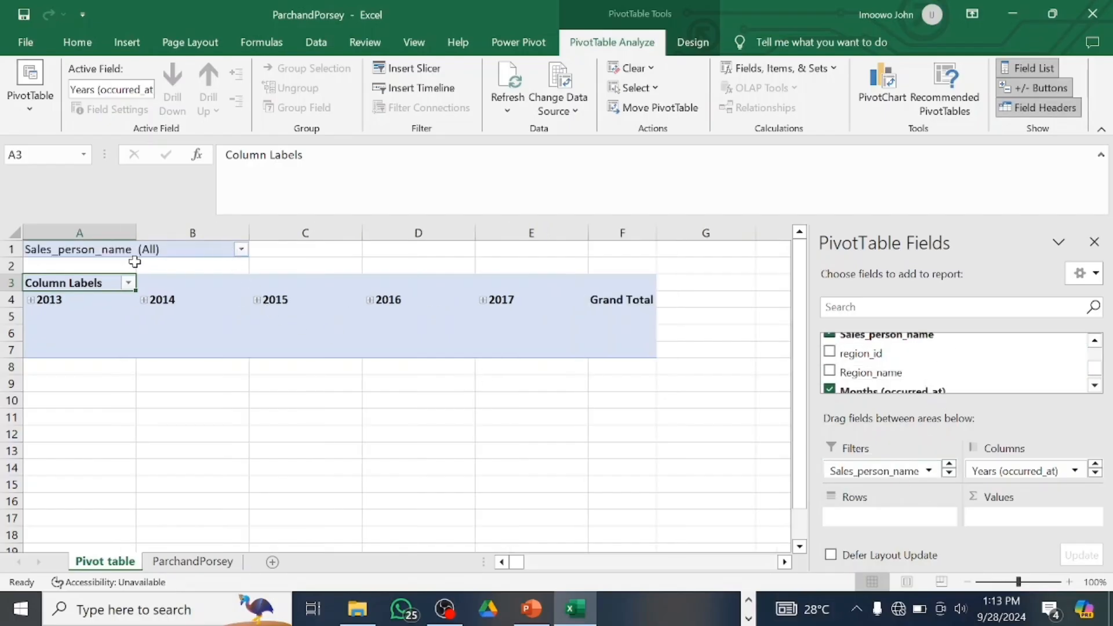
Step: Allow multiple-item selection in the Sales_person_name report filter, keeping all sales persons included
left_click(241, 250)
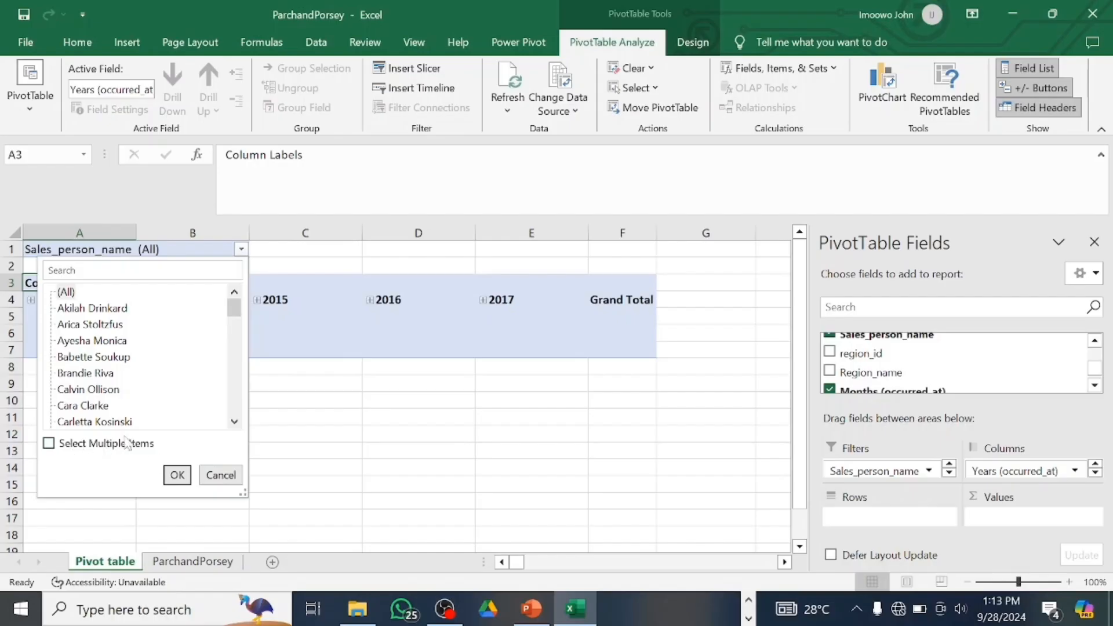
left_click(49, 443)
left_click(177, 475)
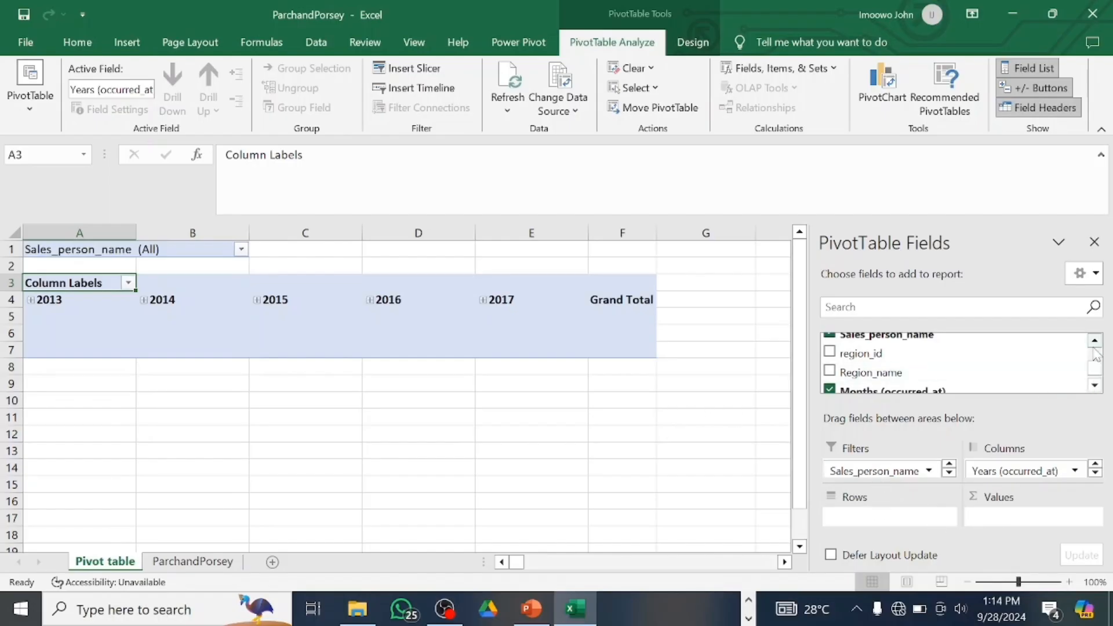
Step: Sum total_amt_usd as the PivotTable values and place Region_name in the rows
scroll(1100, 352, "up", 4)
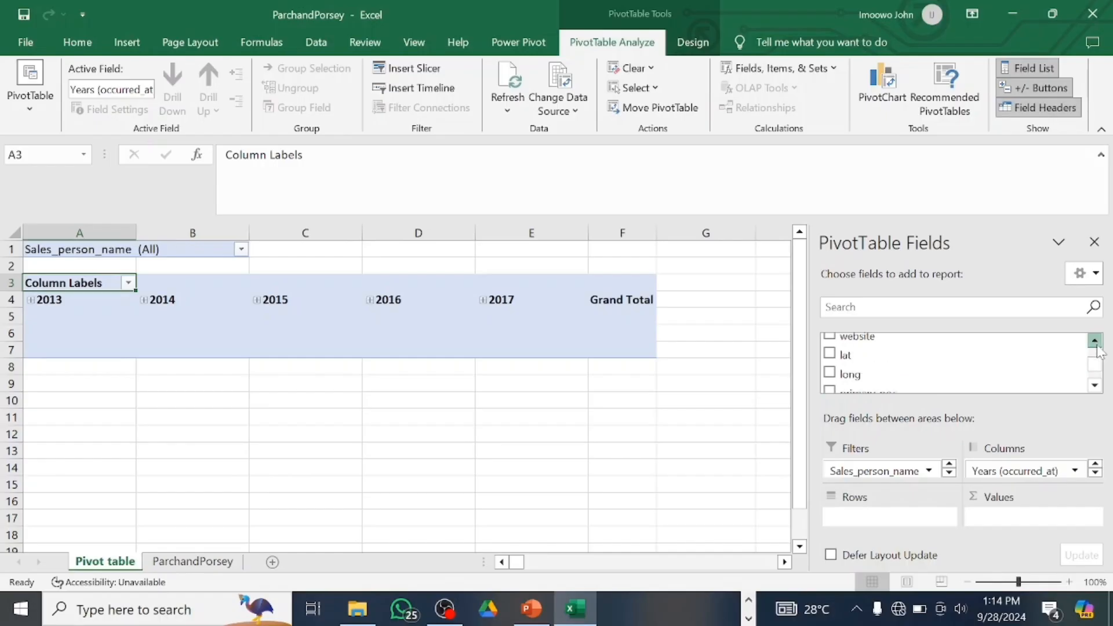
scroll(1099, 349, "up", 1)
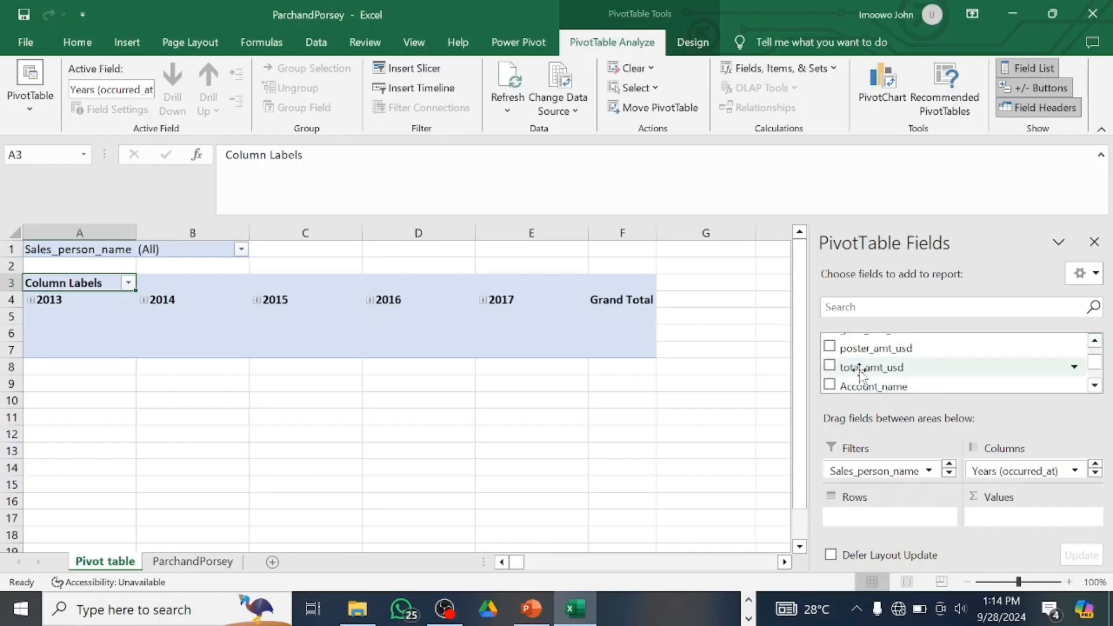
left_click_drag(862, 371, 1001, 525)
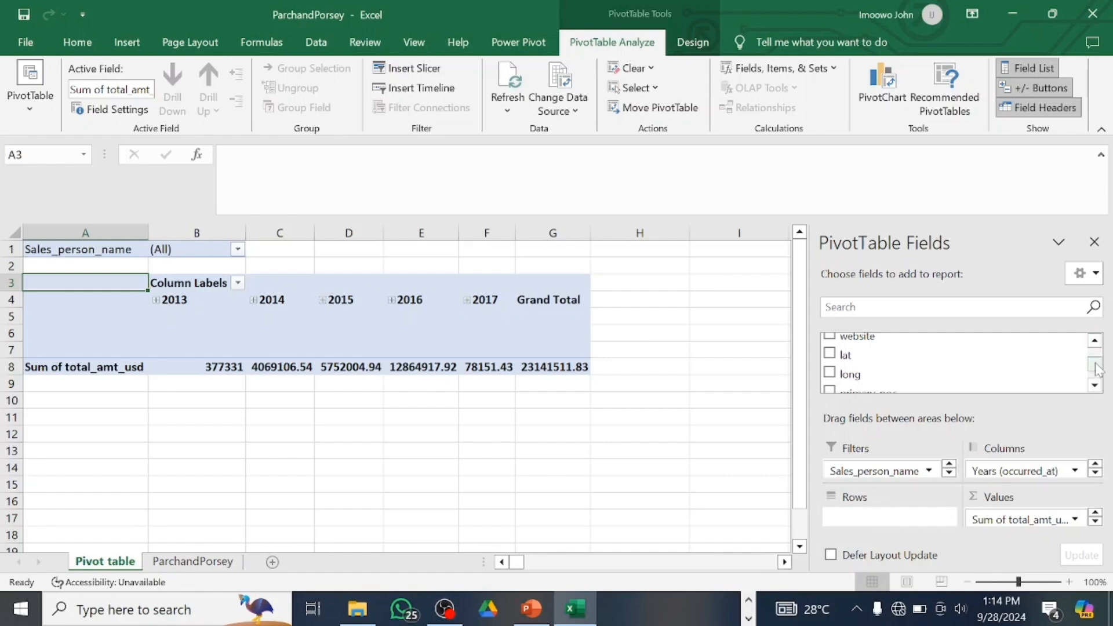
left_click_drag(1094, 365, 1096, 379)
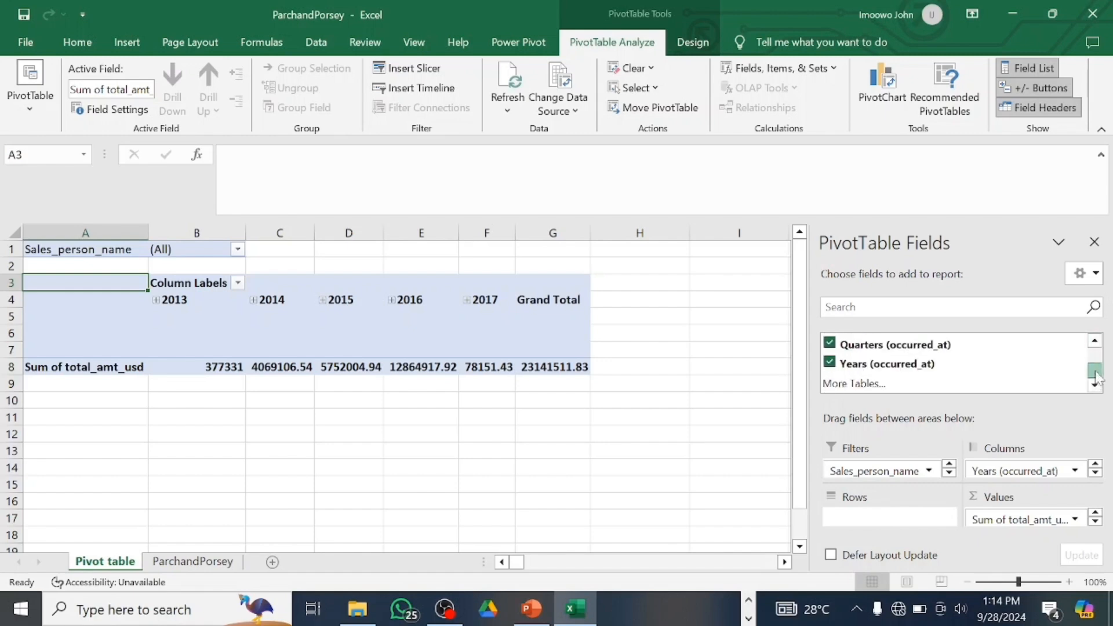
mouse_move(1096, 376)
left_mouse_down()
mouse_move(1096, 355)
mouse_move(1098, 377)
left_mouse_up()
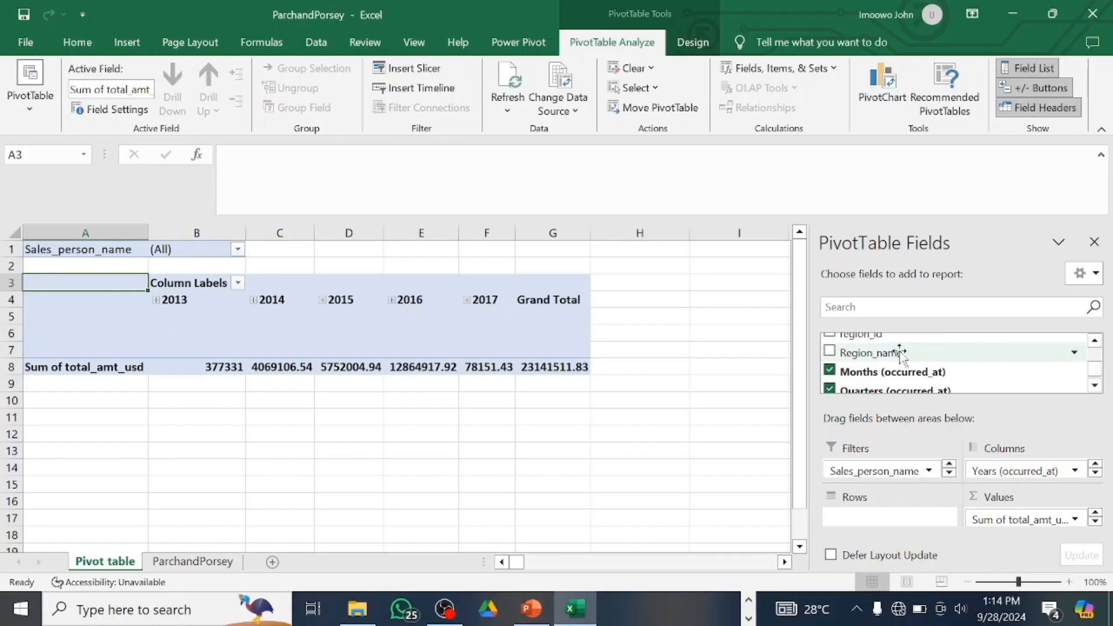
left_click_drag(900, 352, 887, 521)
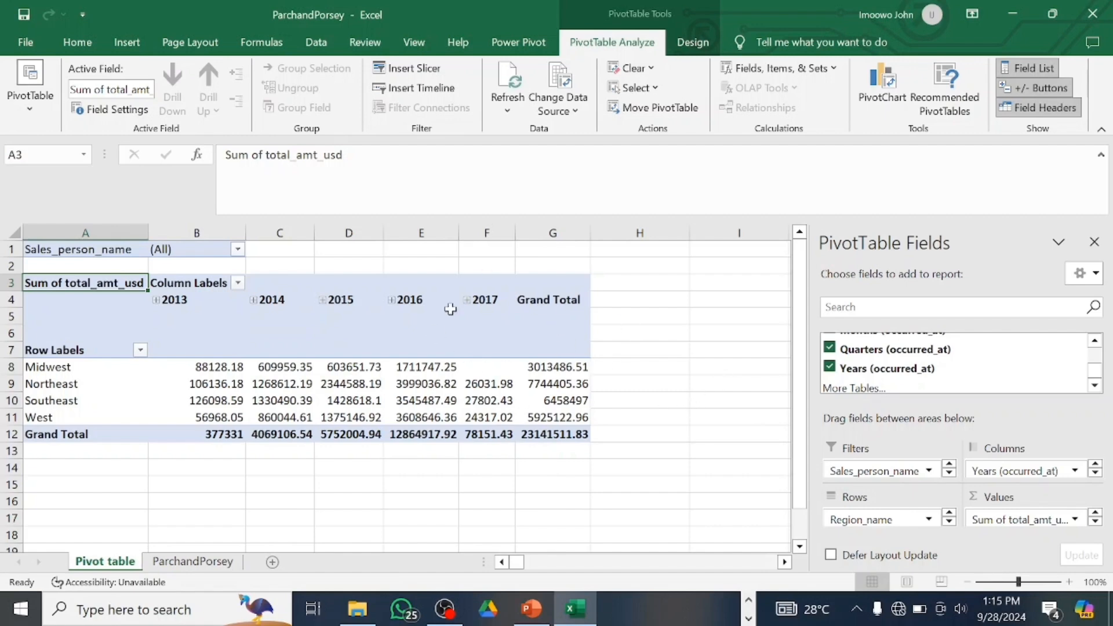
Step: Insert a clustered column PivotChart based on the regional yearly sales PivotTable
mouse_move(496, 387)
left_click(881, 99)
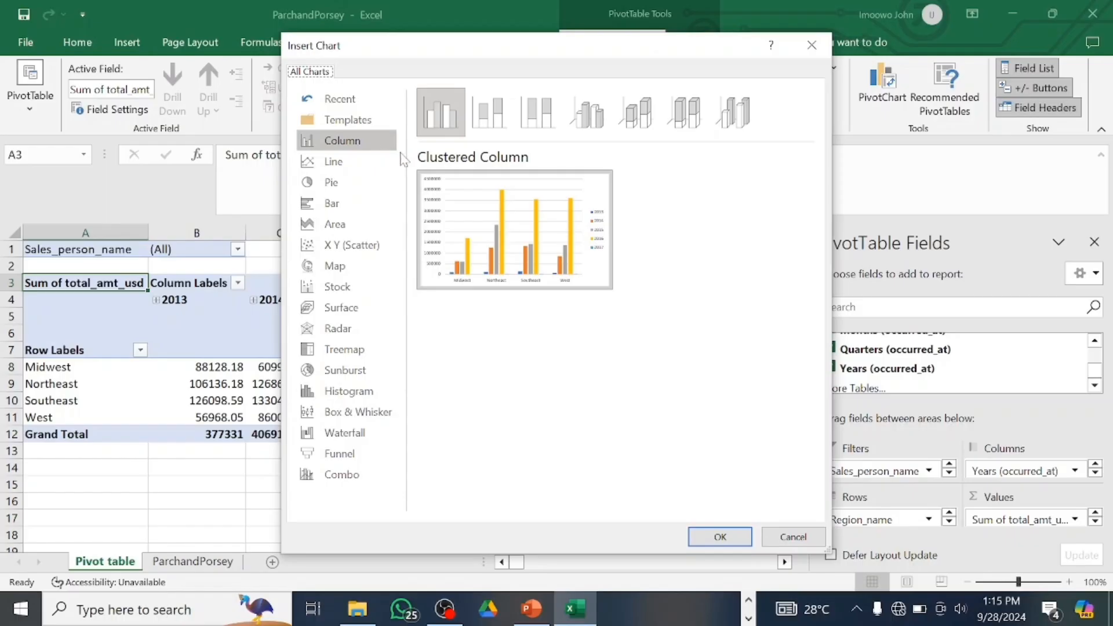
mouse_move(450, 215)
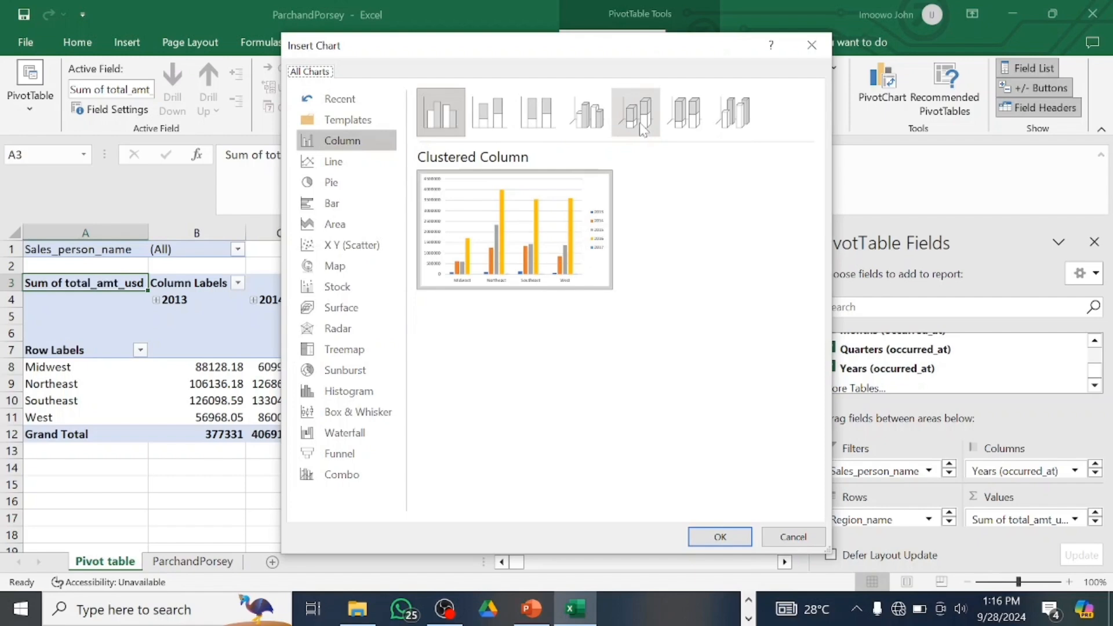
left_click(463, 135)
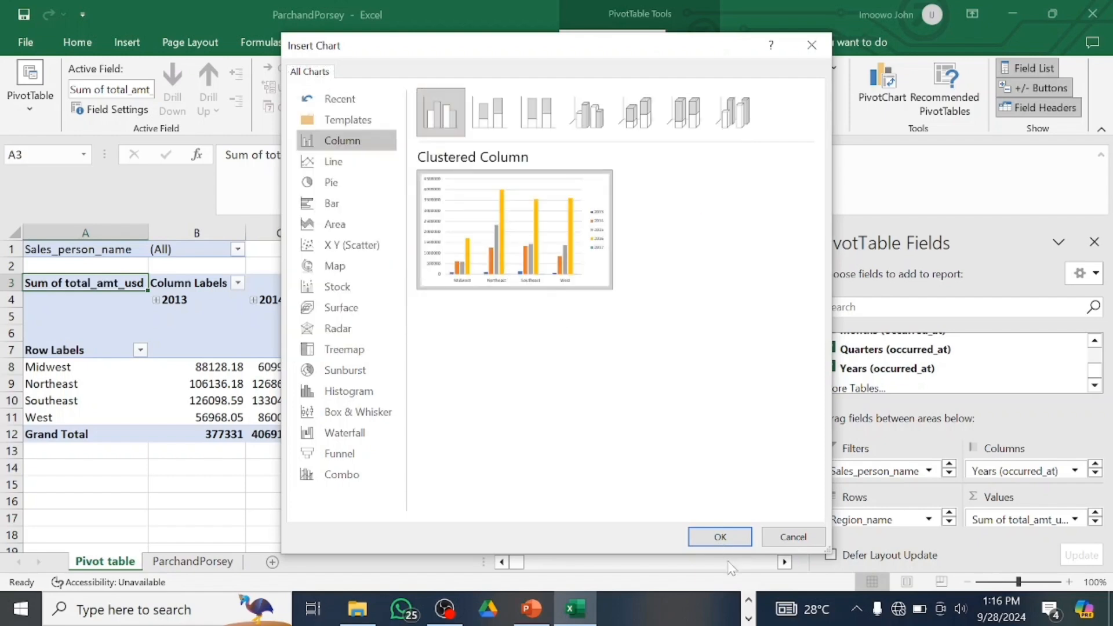
left_click(721, 536)
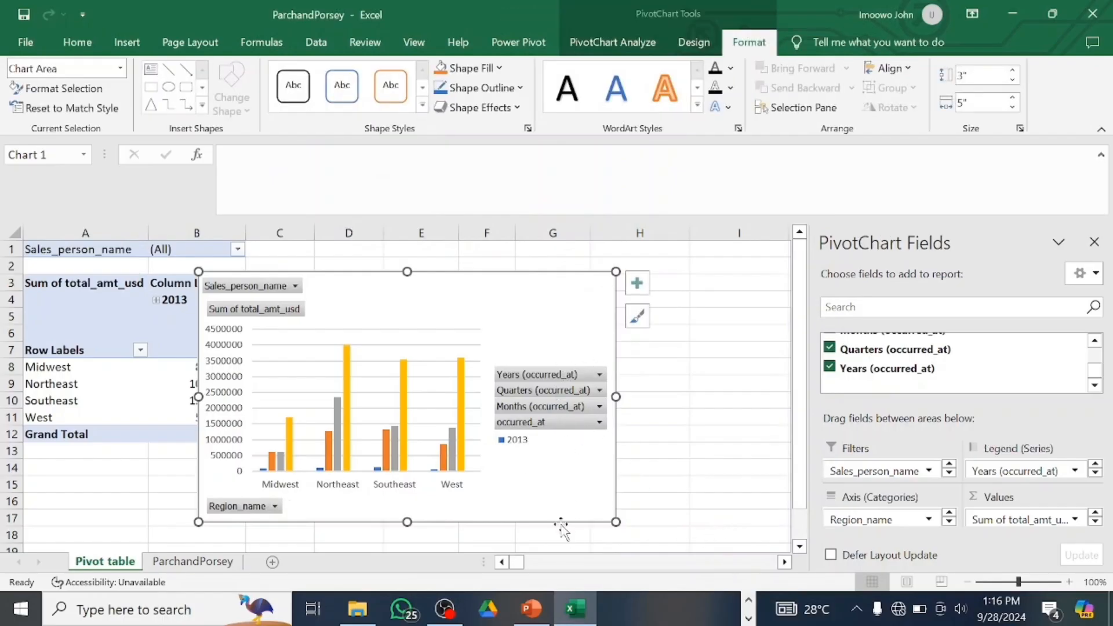
Step: Move the PivotChart directly below the PivotTable and widen it to about 6.65 inches to span the table
left_click_drag(558, 511, 389, 500)
left_click_drag(447, 386, 585, 411)
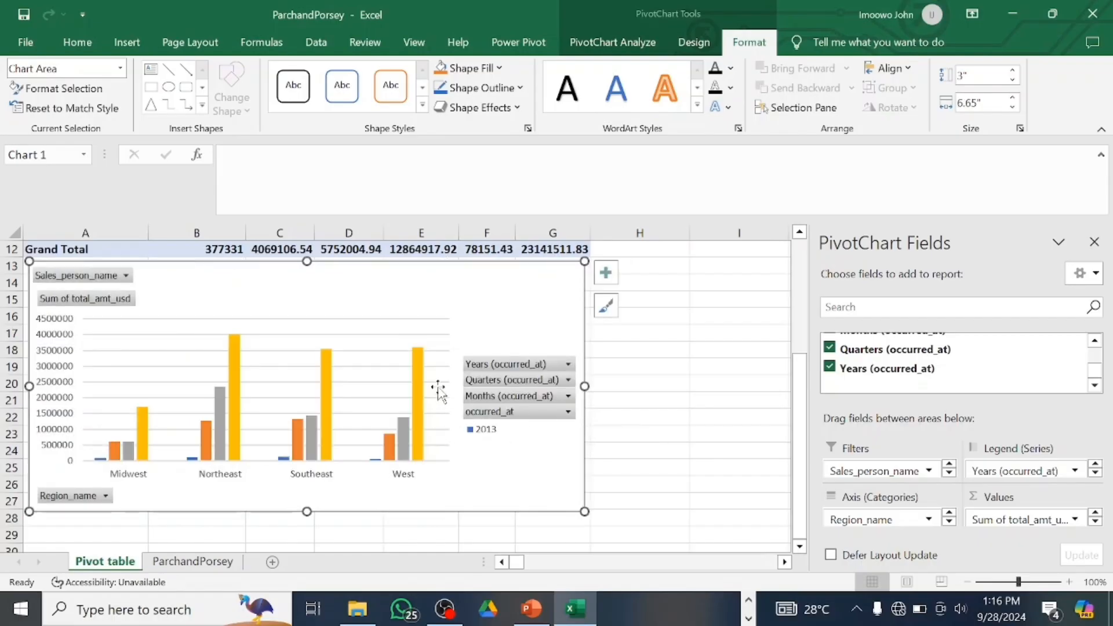
scroll(803, 234, "up", 3)
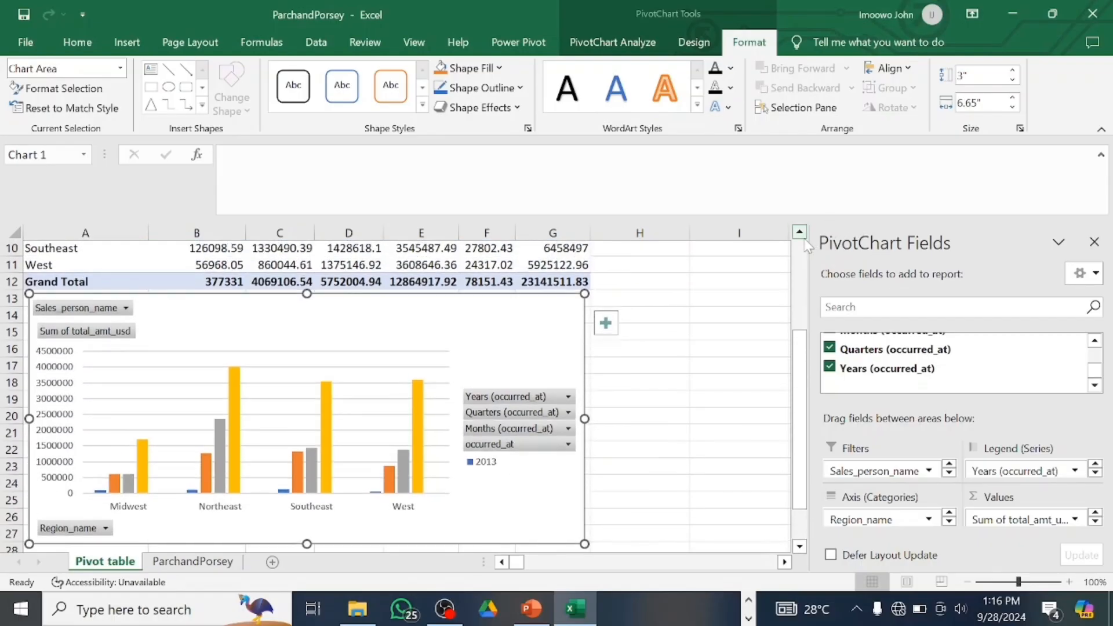
left_click(427, 354)
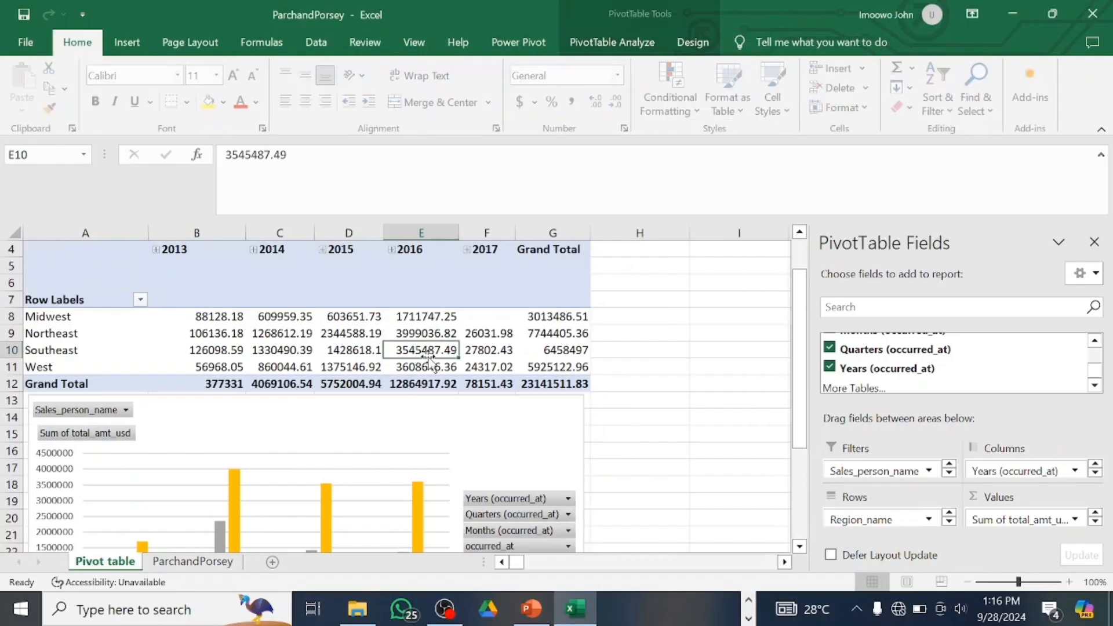
left_click(405, 491)
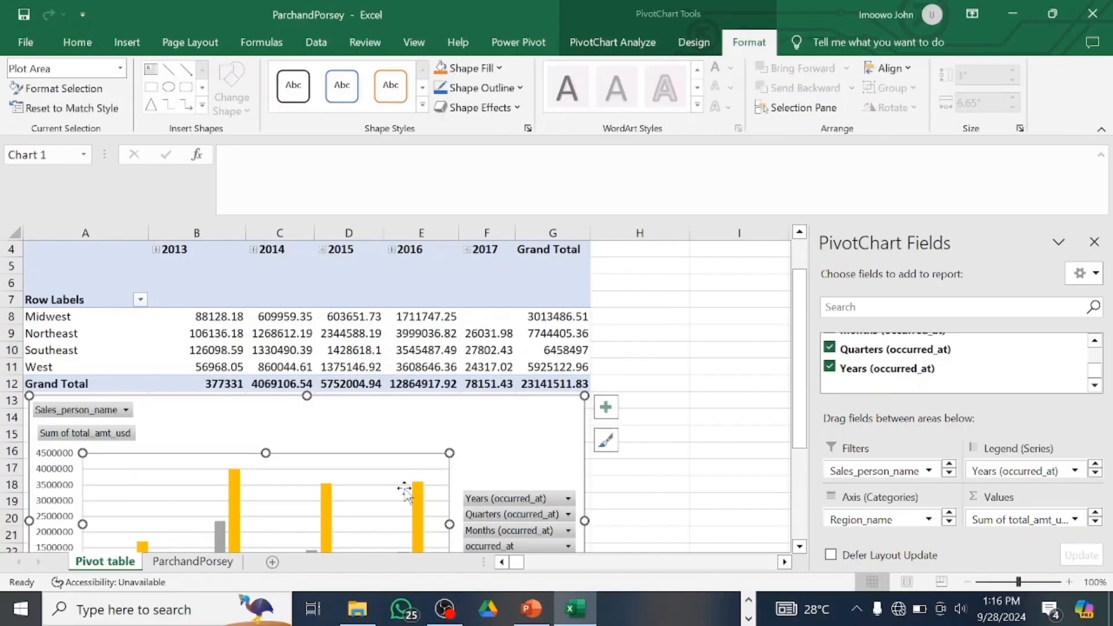
left_click(647, 399)
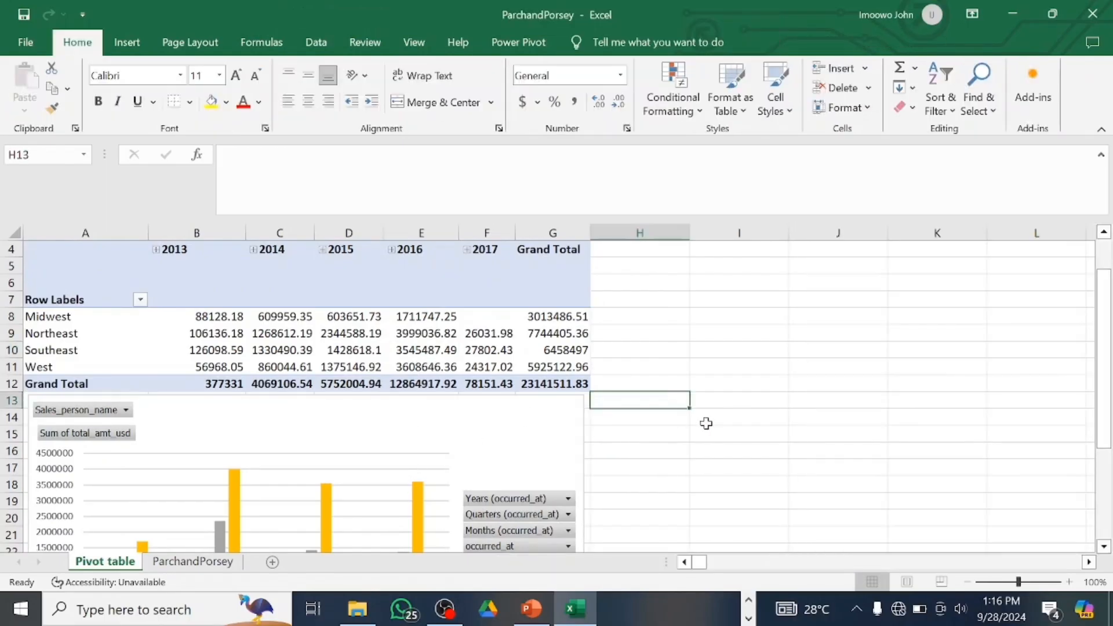
Step: Remove the Quarters (occurred_at) and Months (occurred_at) fields from the PivotChart, keeping Years (occurred_at) in the legend
left_click(534, 450)
left_click_drag(798, 404, 800, 486)
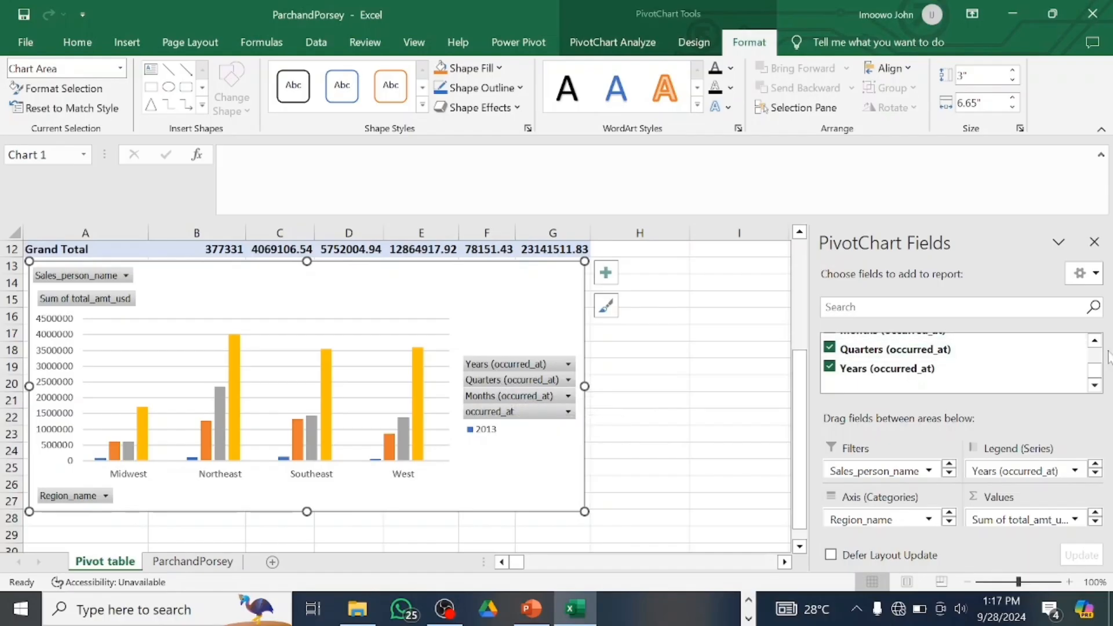
left_click(1095, 341)
left_click(1094, 385)
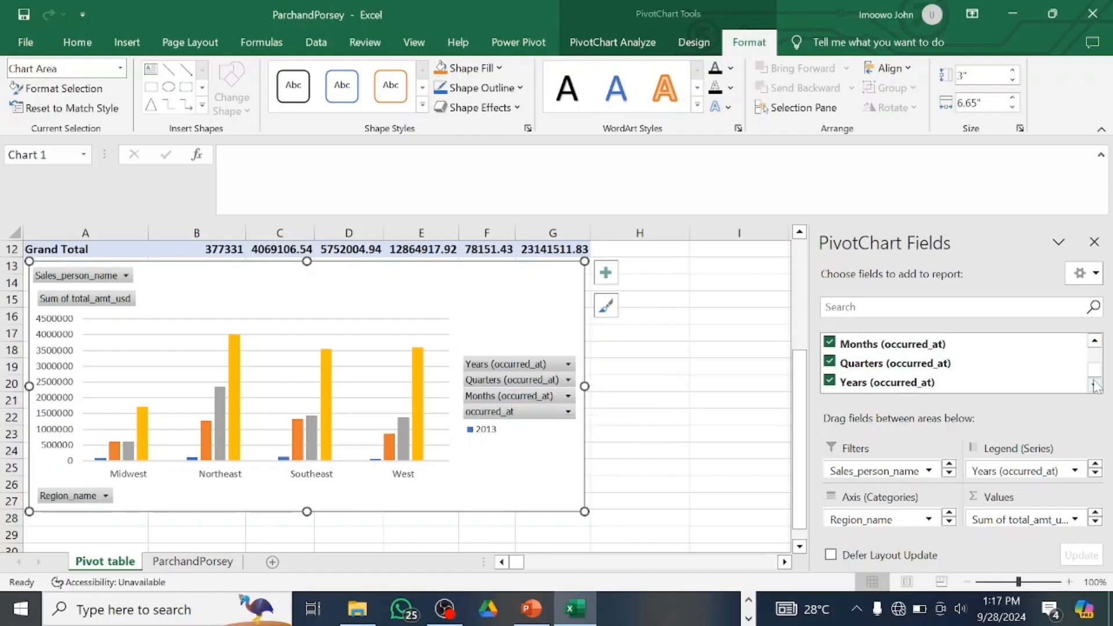
left_click(1095, 340)
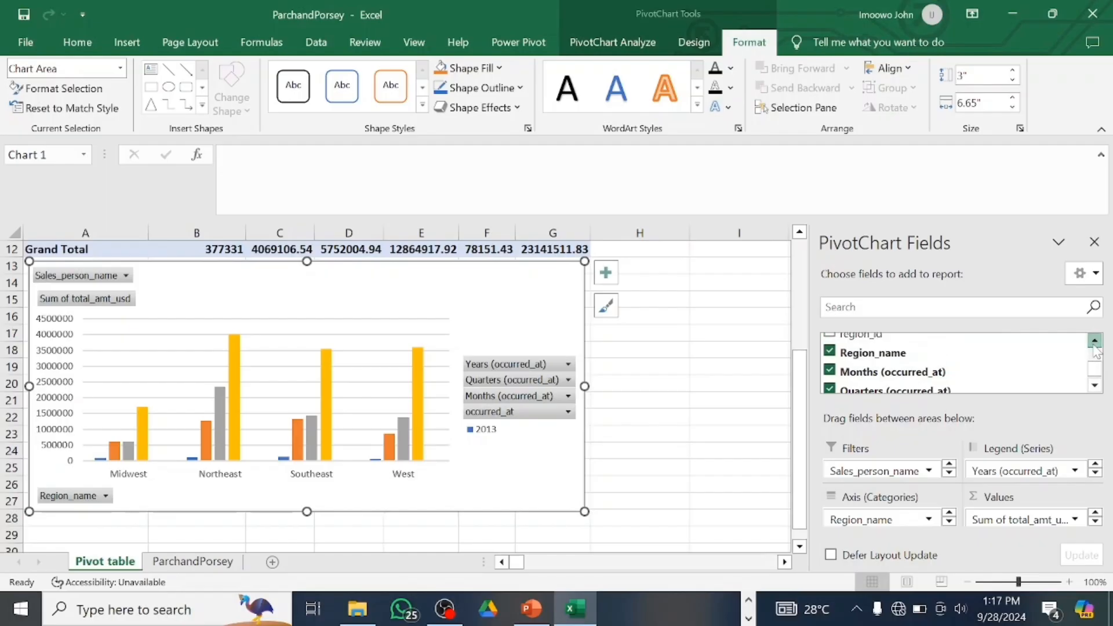
left_click(1095, 385)
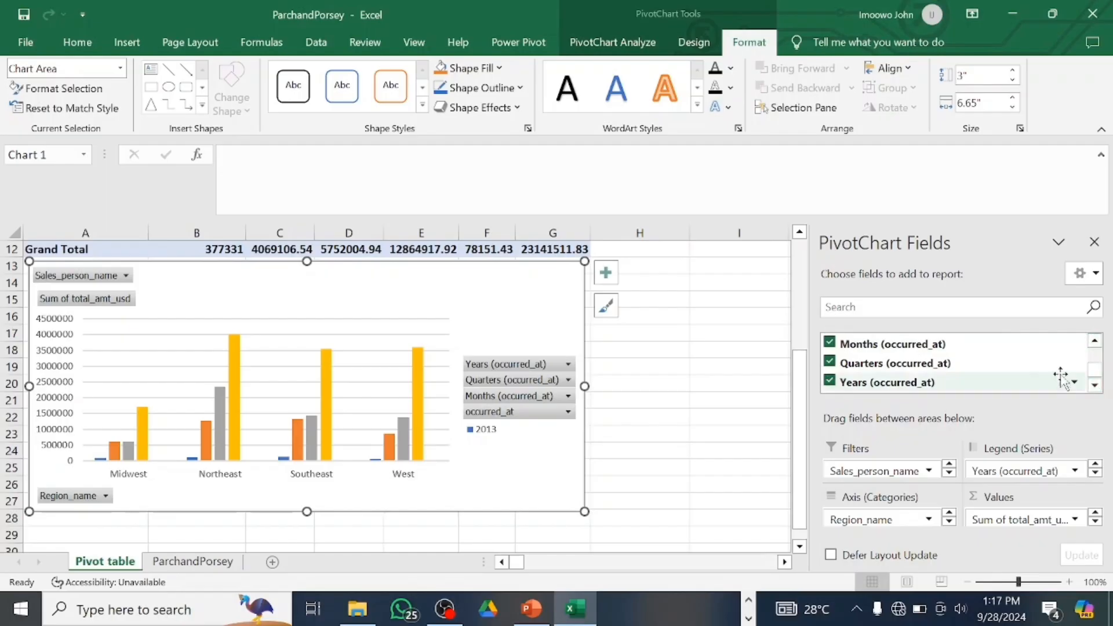
left_click(830, 362)
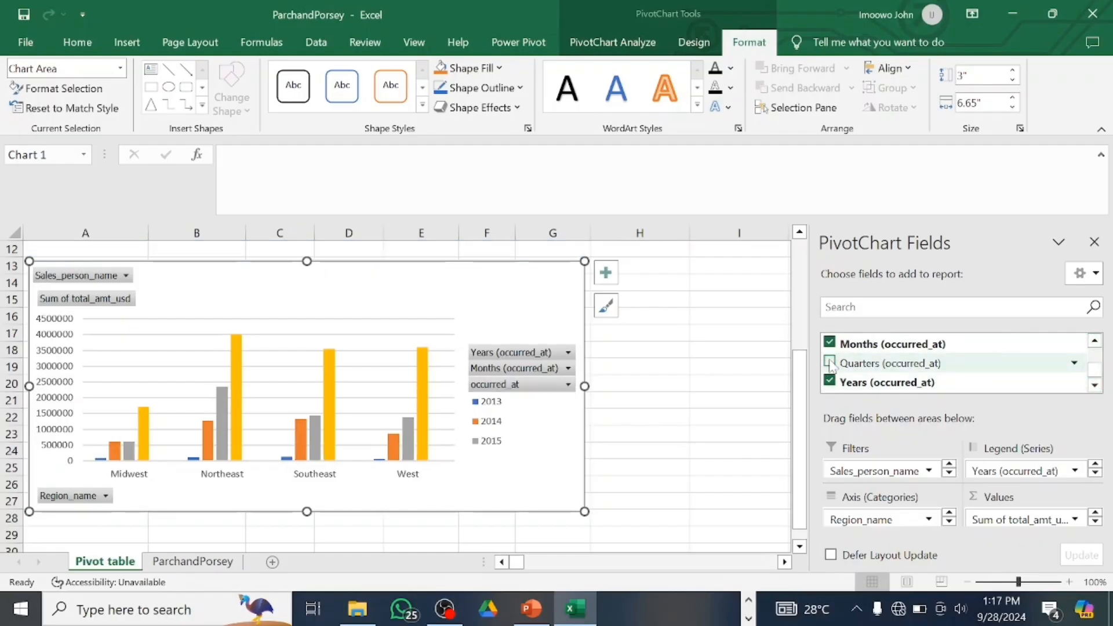
left_click(831, 342)
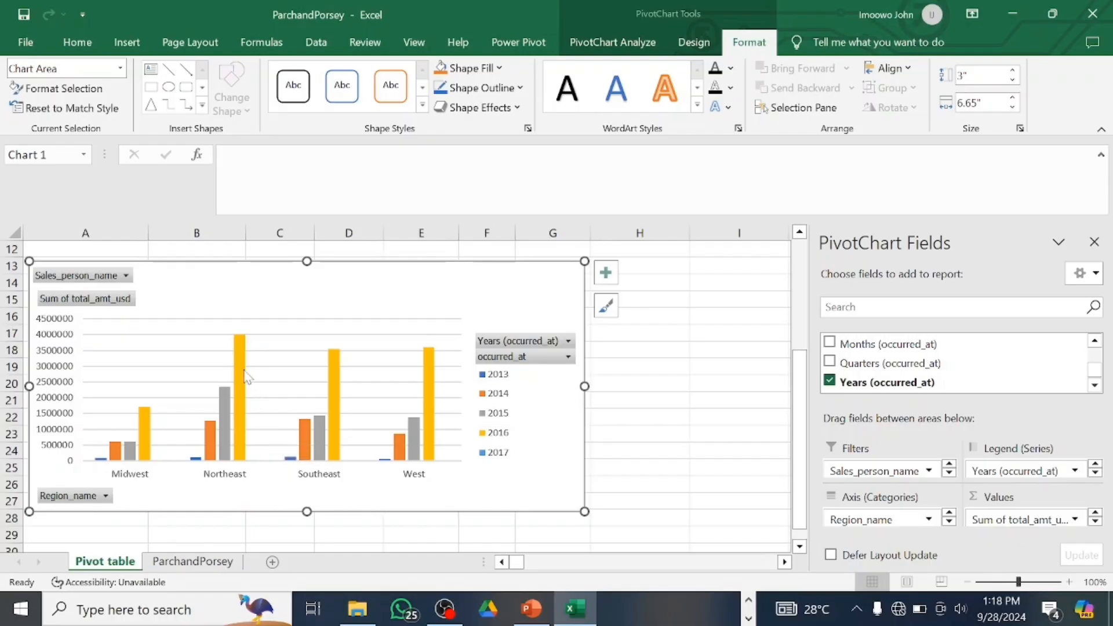
Step: Filter the PivotChart's Region_name axis to Midwest only, excluding Northeast, Southeast and West
mouse_move(244, 355)
mouse_move(146, 455)
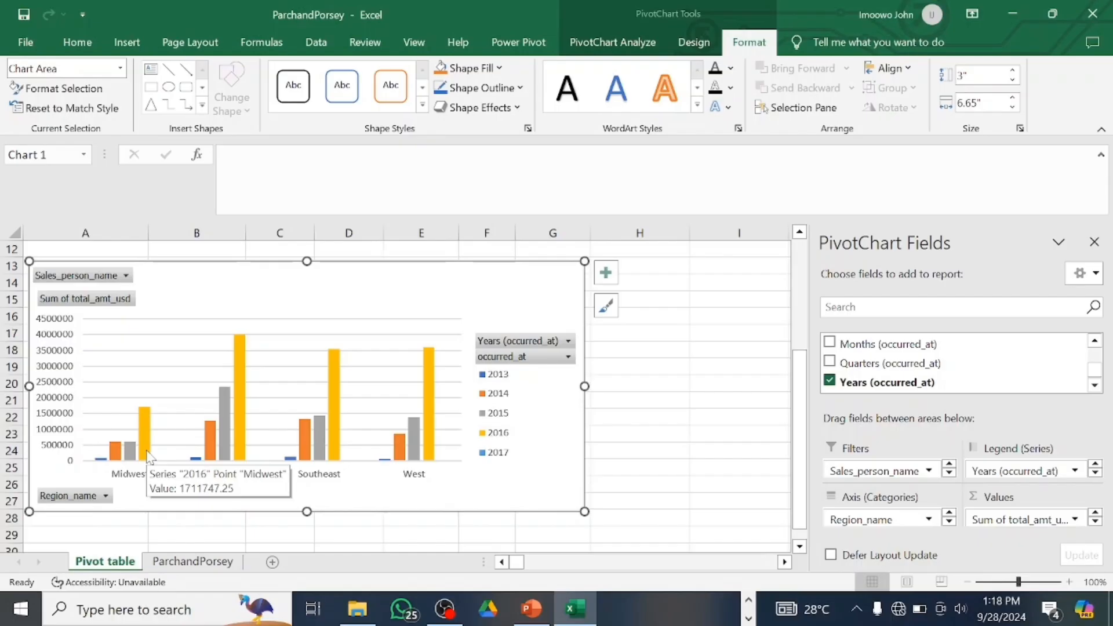
left_click(106, 496)
left_click(105, 502)
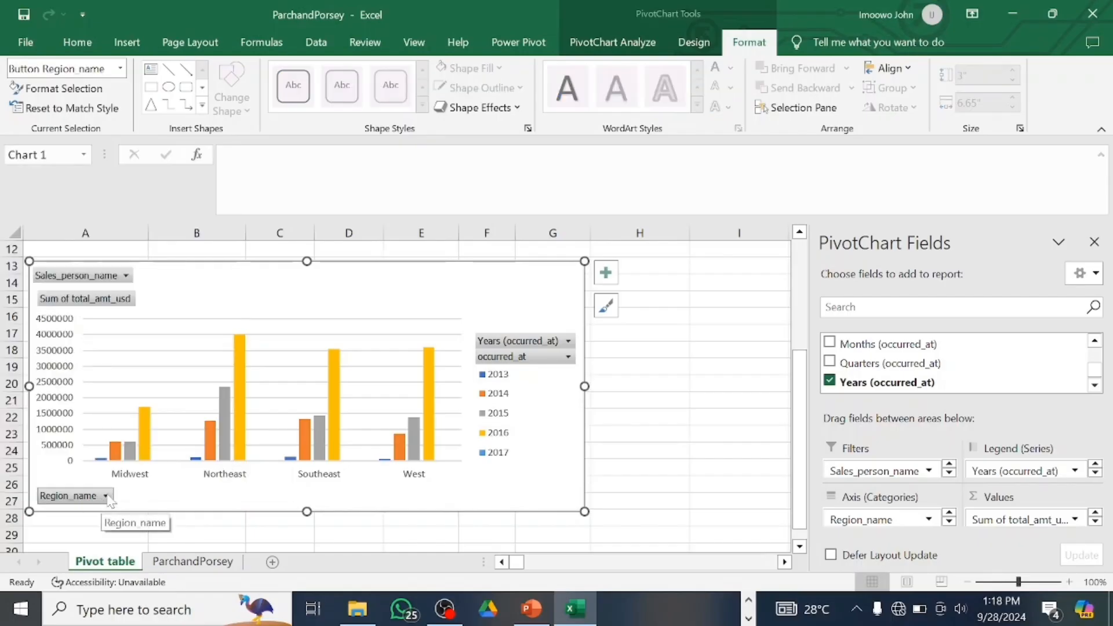
left_click(107, 497)
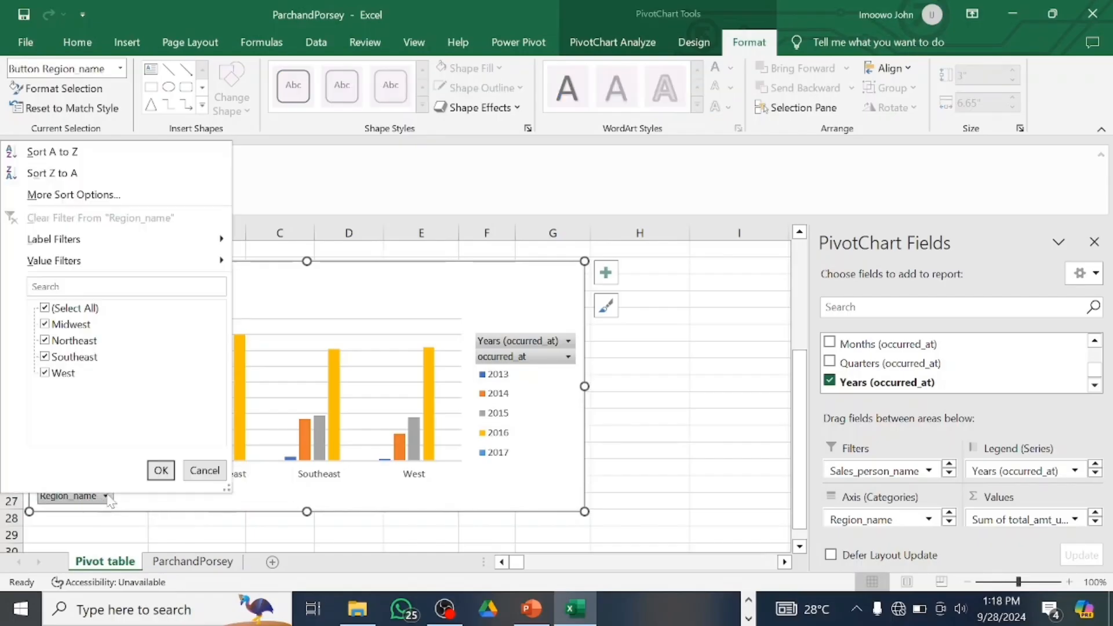
left_click(54, 344)
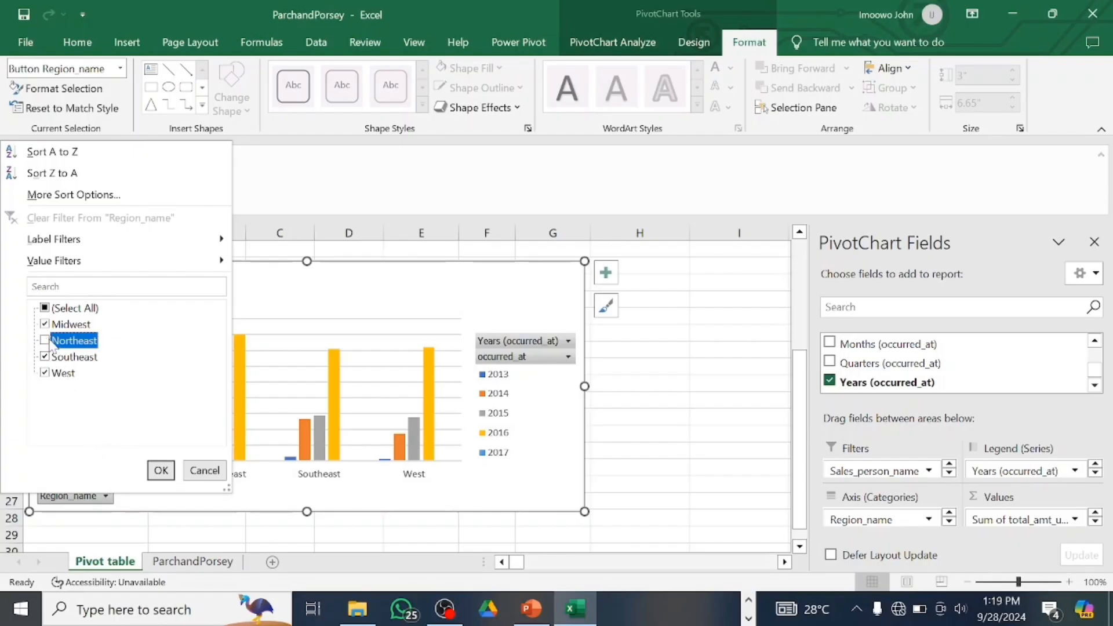
left_click(45, 358)
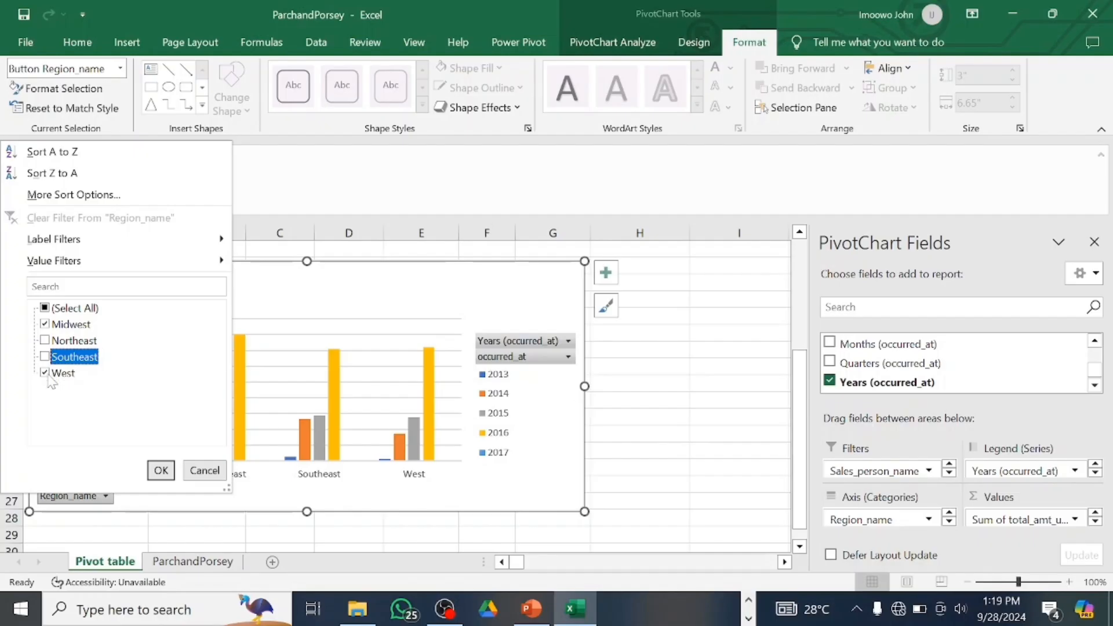
left_click(45, 373)
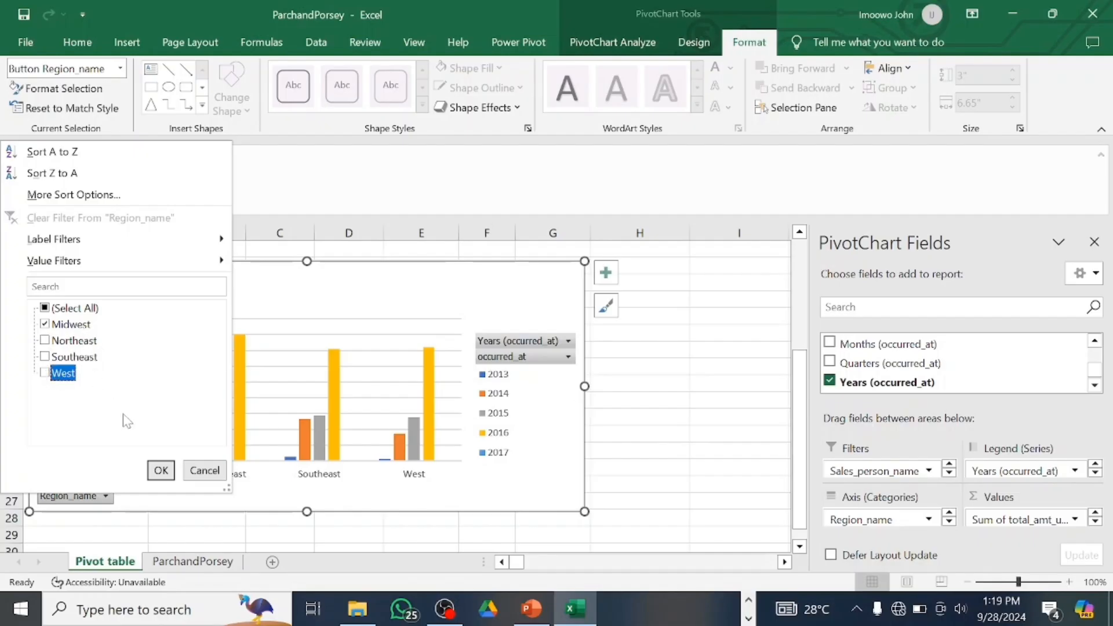
left_click(159, 470)
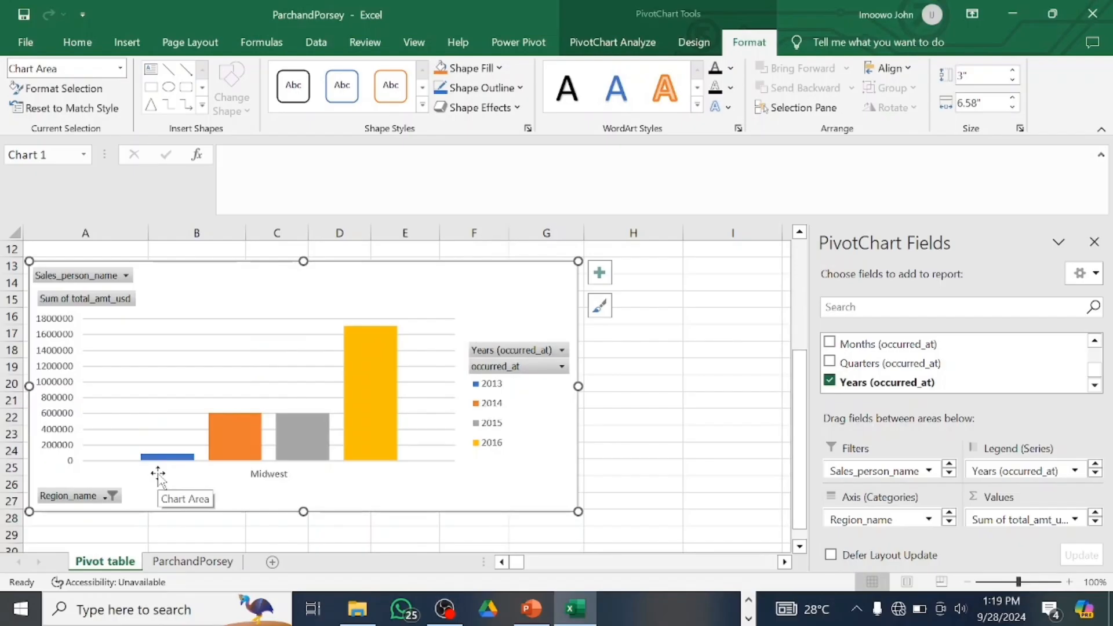
Step: Add Northeast to the PivotChart's Region_name filter alongside Midwest
left_click(111, 496)
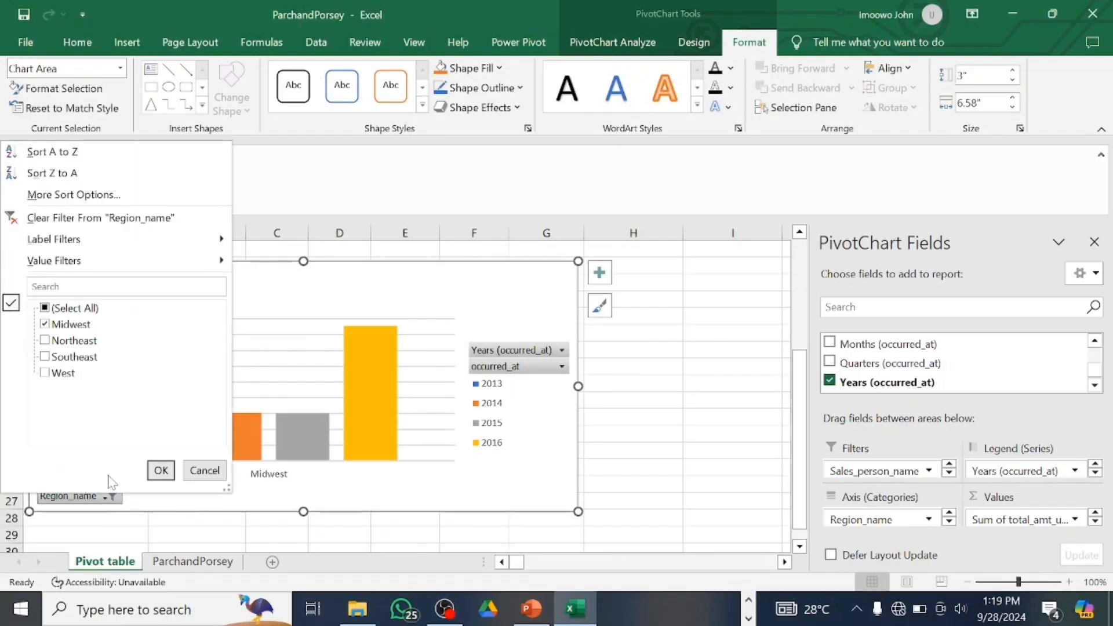
left_click(85, 341)
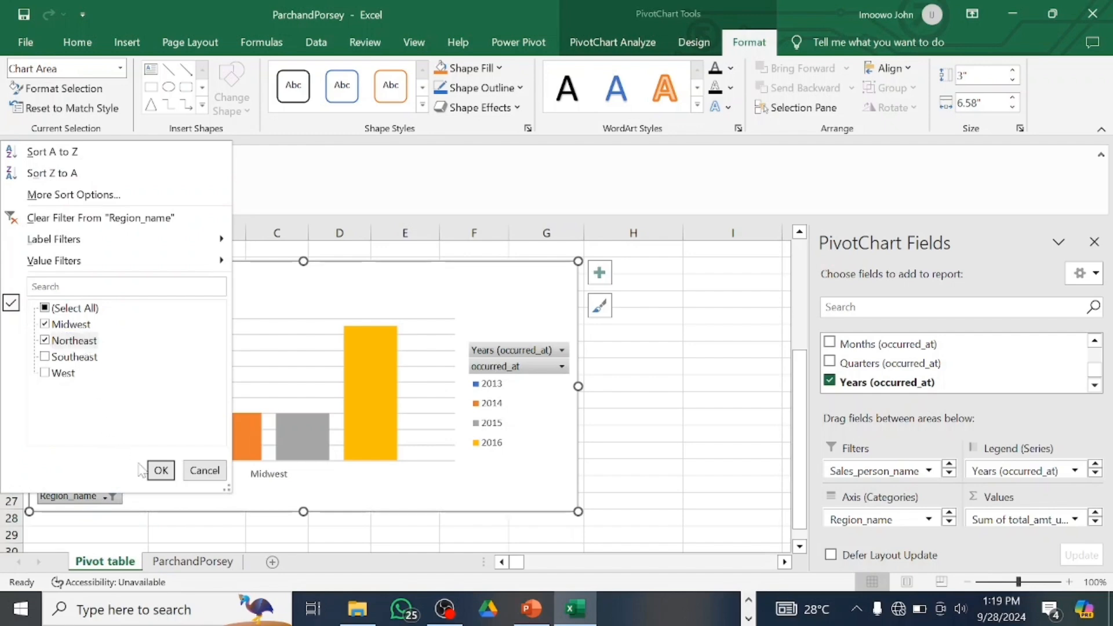
left_click(161, 471)
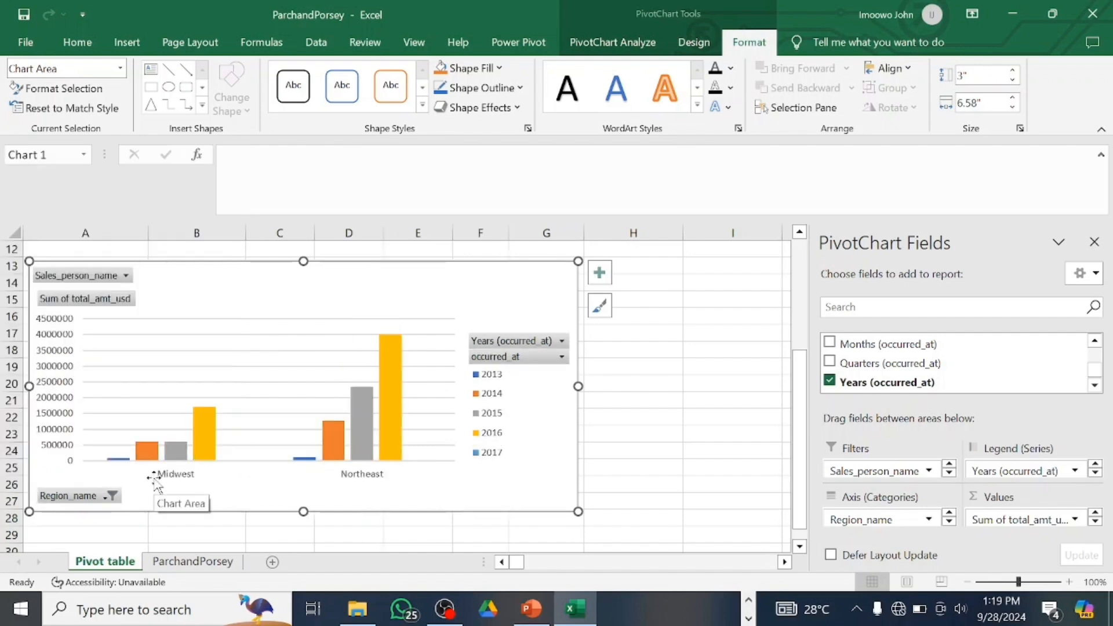
Step: Include Southeast and West in the PivotChart's Region_name filter again so all regions are selected
left_click(111, 498)
left_click(74, 362)
left_click(63, 377)
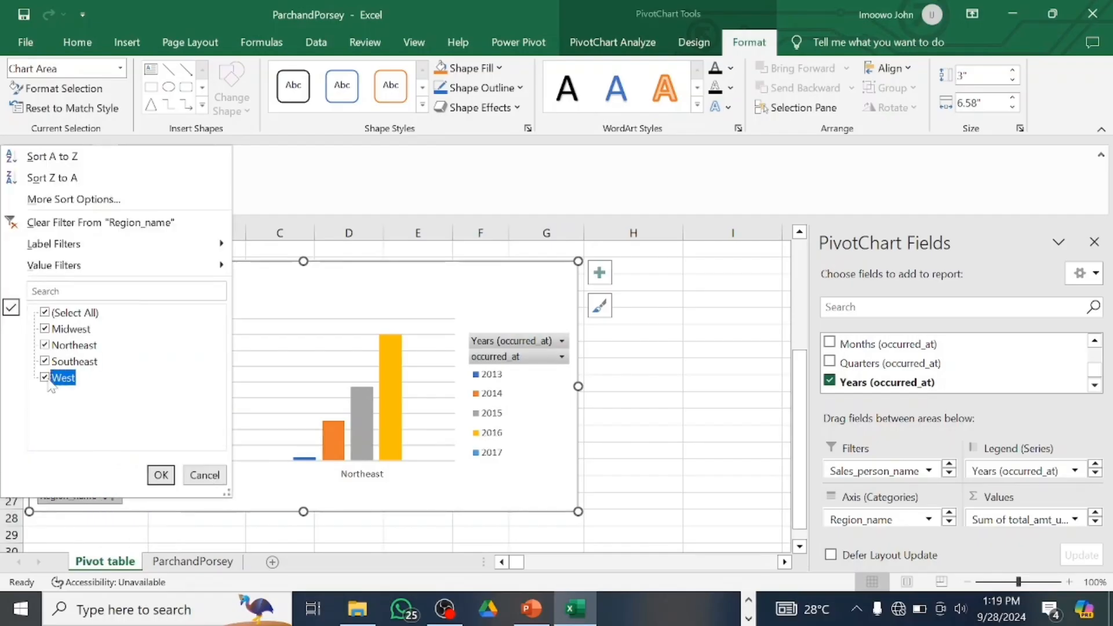
left_click(160, 474)
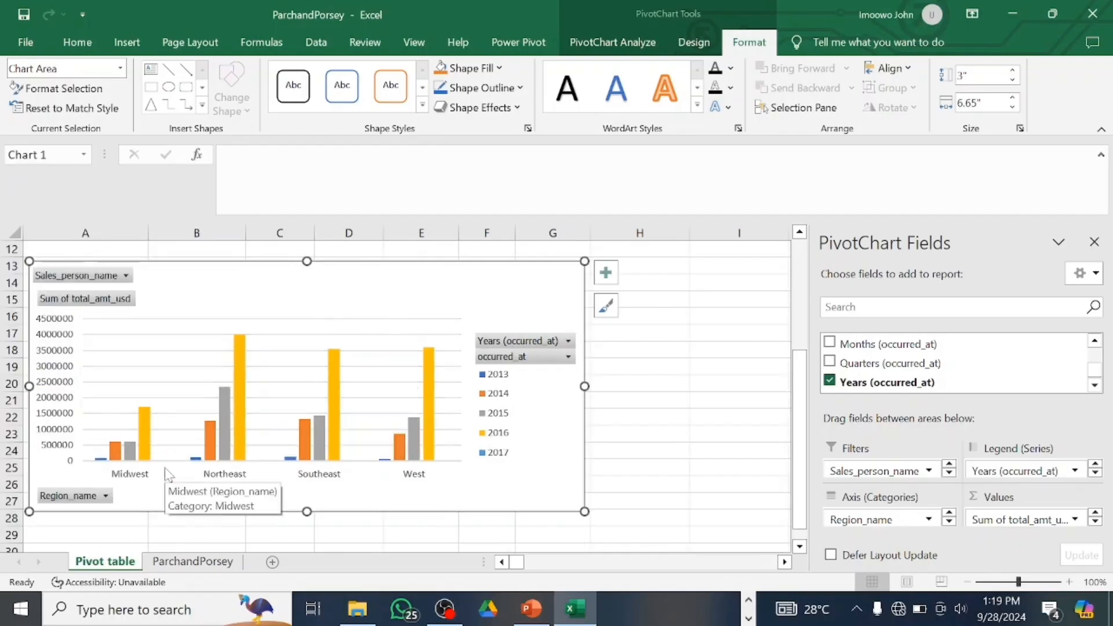
Step: Enable multiple-item selection in the PivotChart's Sales_person_name filter, keeping every sales person included
left_click(125, 276)
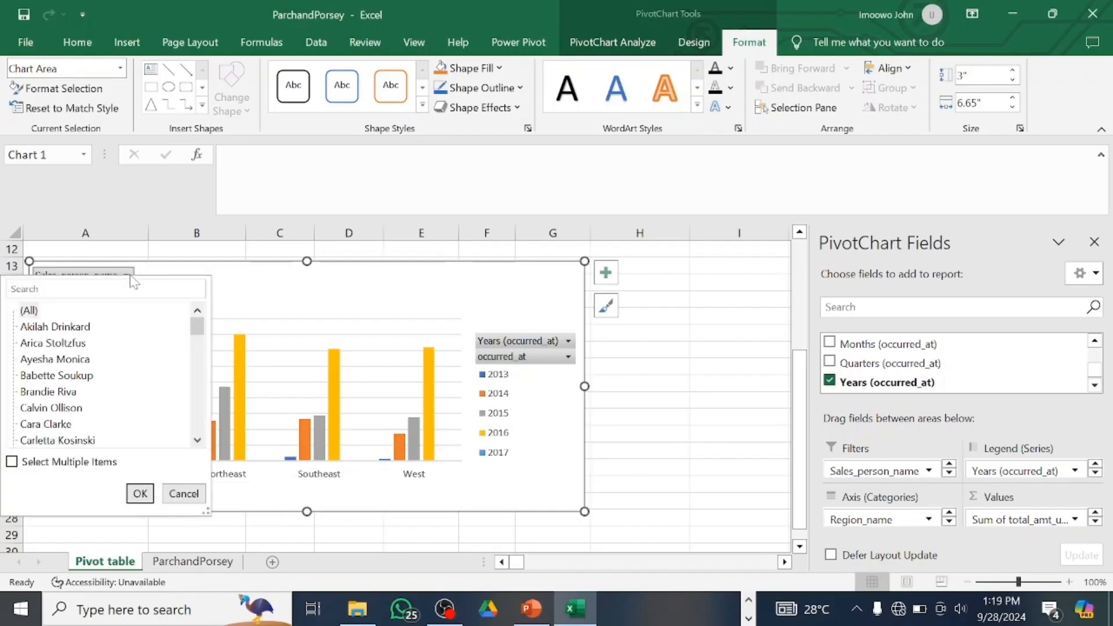
left_click(11, 462)
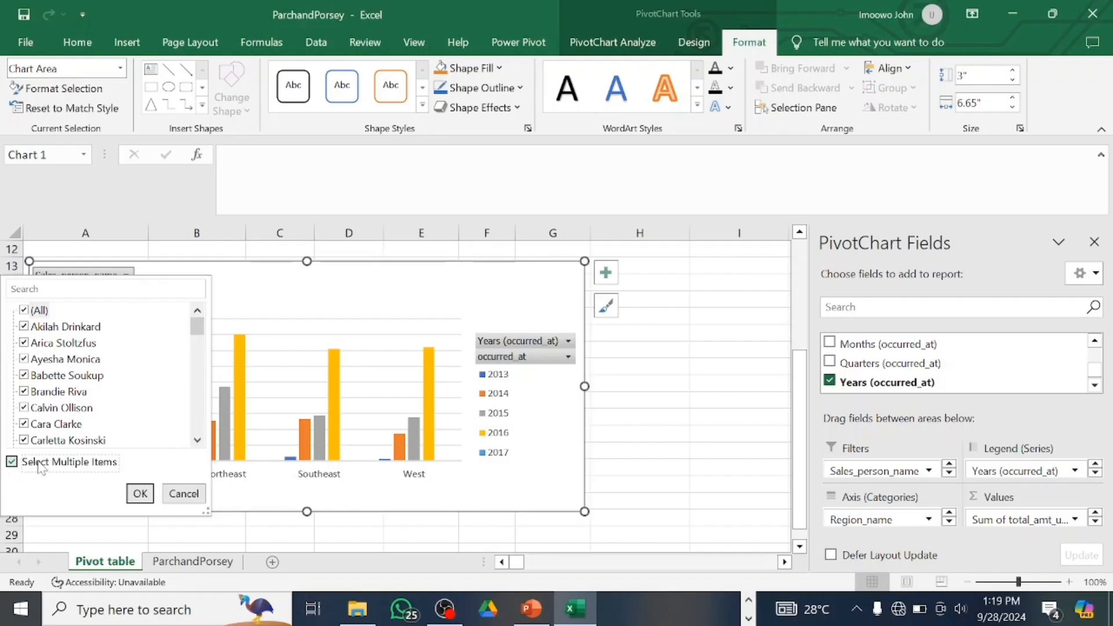
left_click(139, 494)
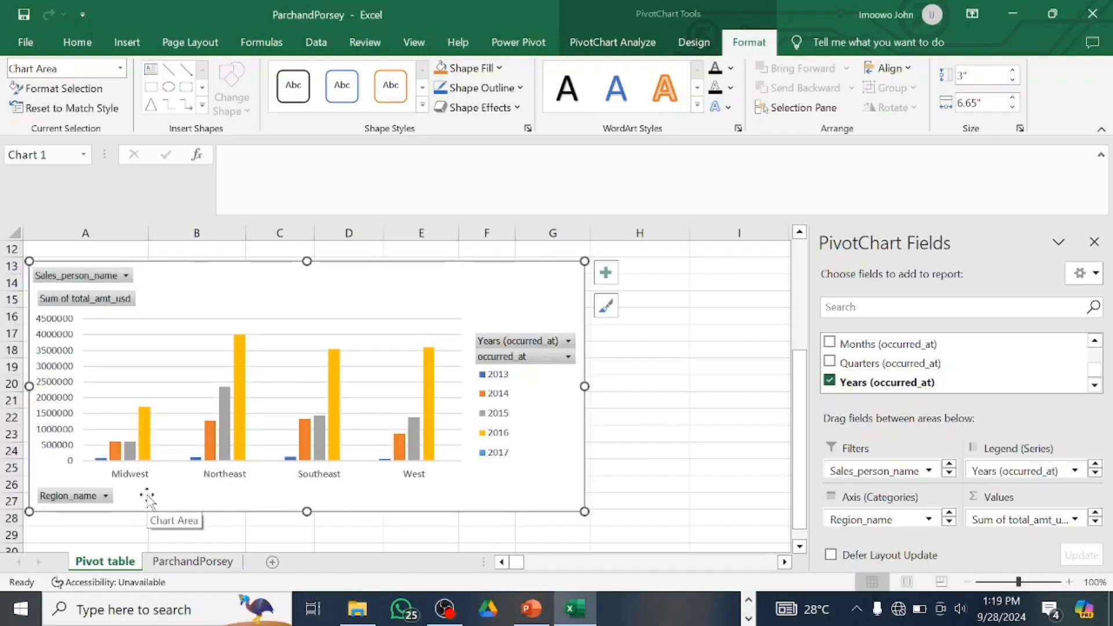
Step: Filter the PivotChart's Years (occurred_at) legend to 2015 only
left_click(569, 341)
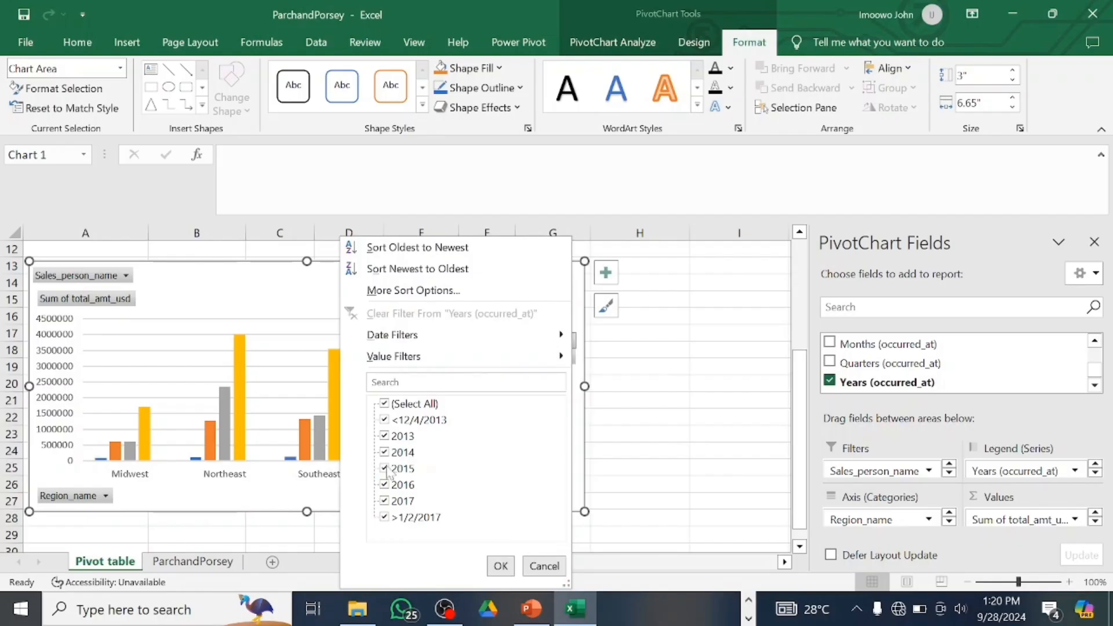
left_click(385, 405)
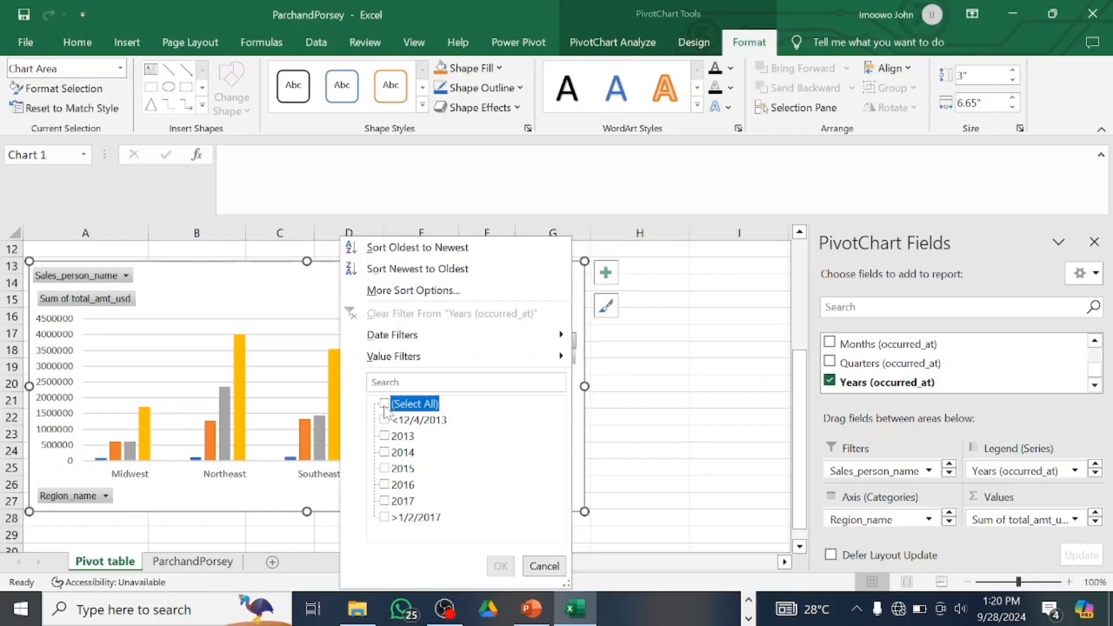
left_click(385, 469)
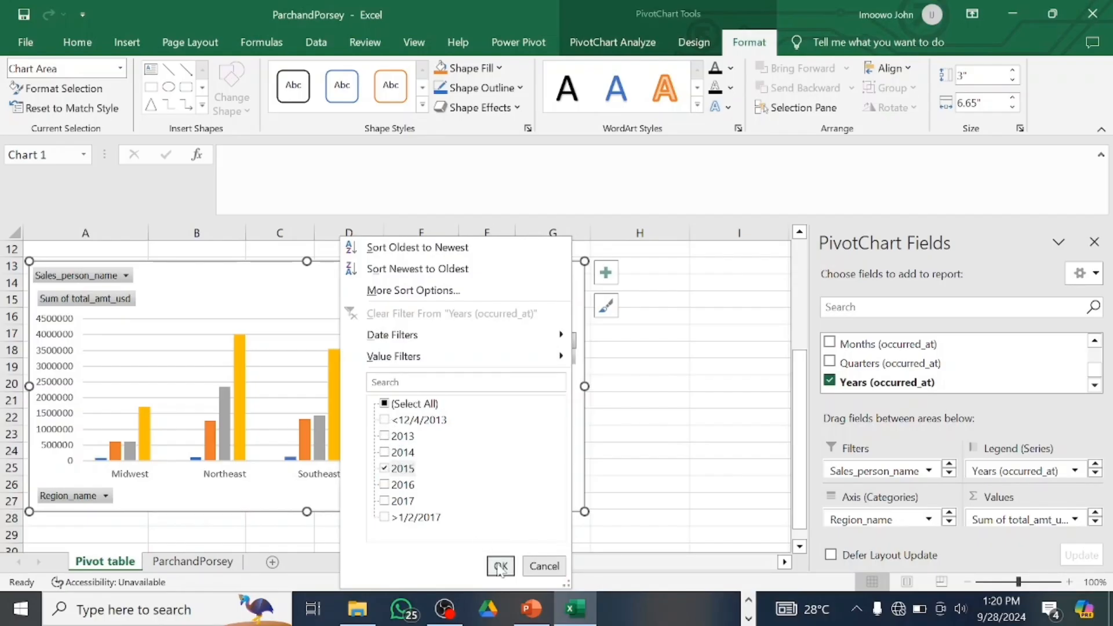
left_click(500, 567)
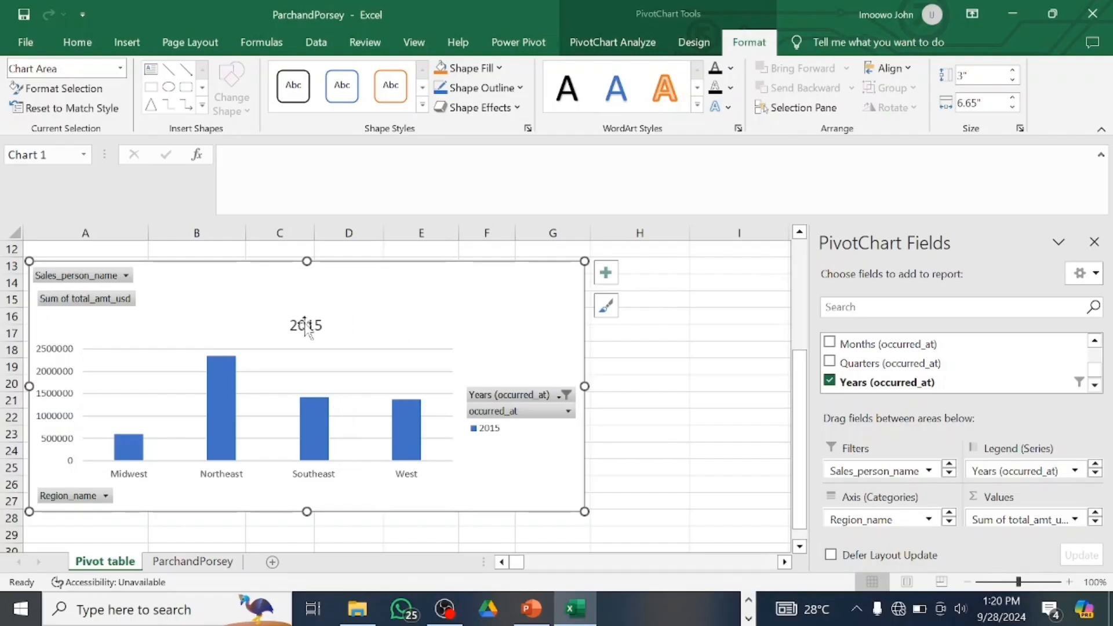
Step: Reselect all years in the PivotChart's Years (occurred_at) filter
left_click(567, 396)
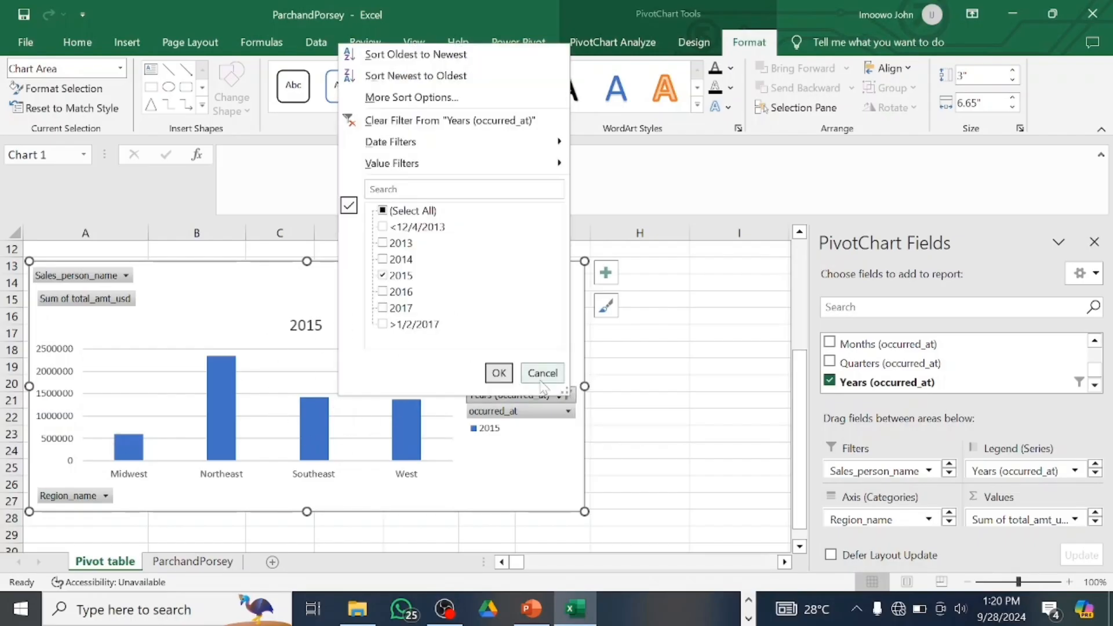
left_click(382, 211)
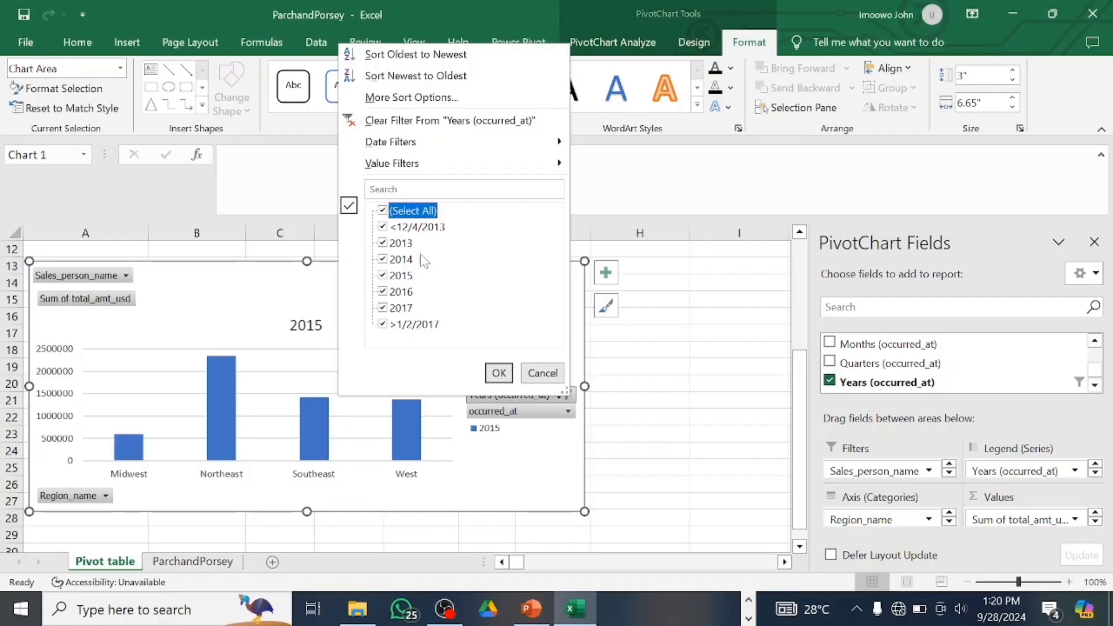
left_click(498, 373)
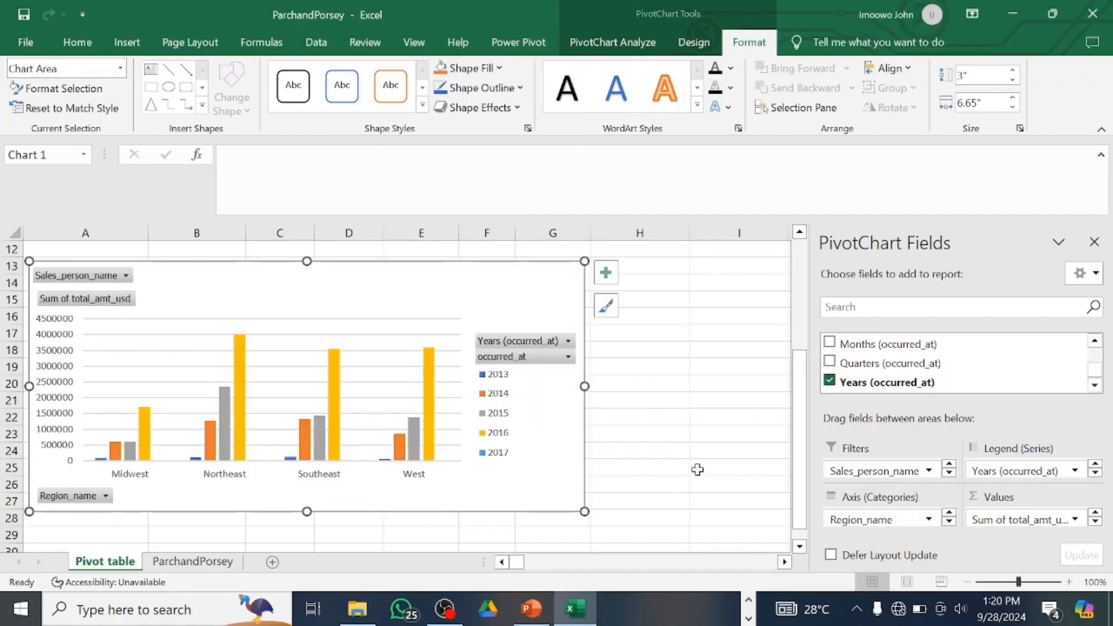
Step: Sort the PivotTable's region rows by their 2013 sales totals from largest to smallest
left_click_drag(799, 397, 798, 288)
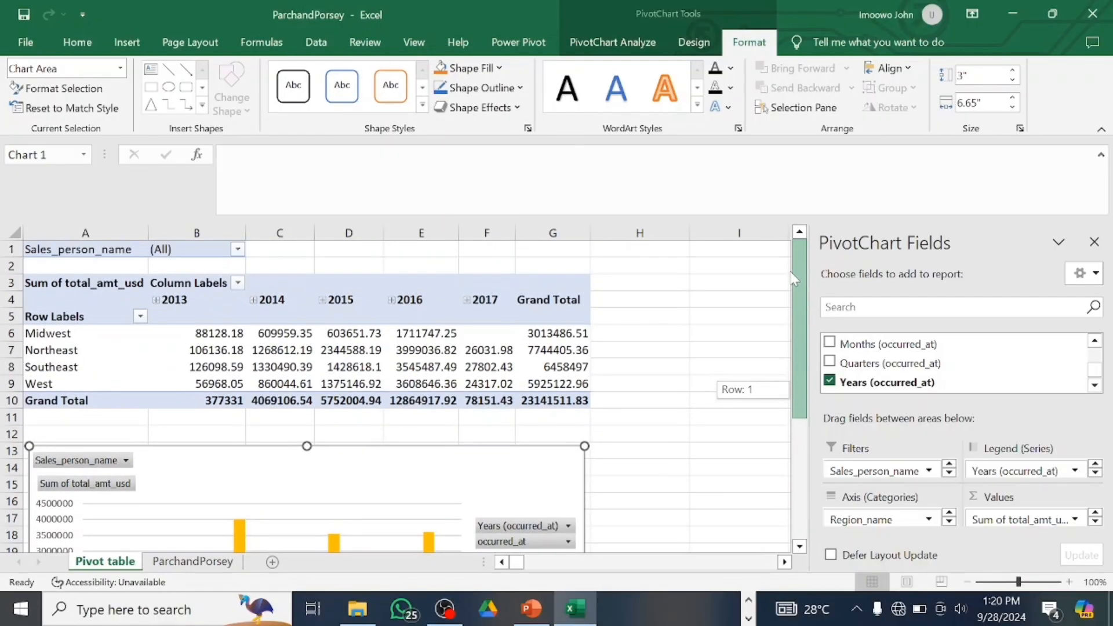
mouse_move(239, 334)
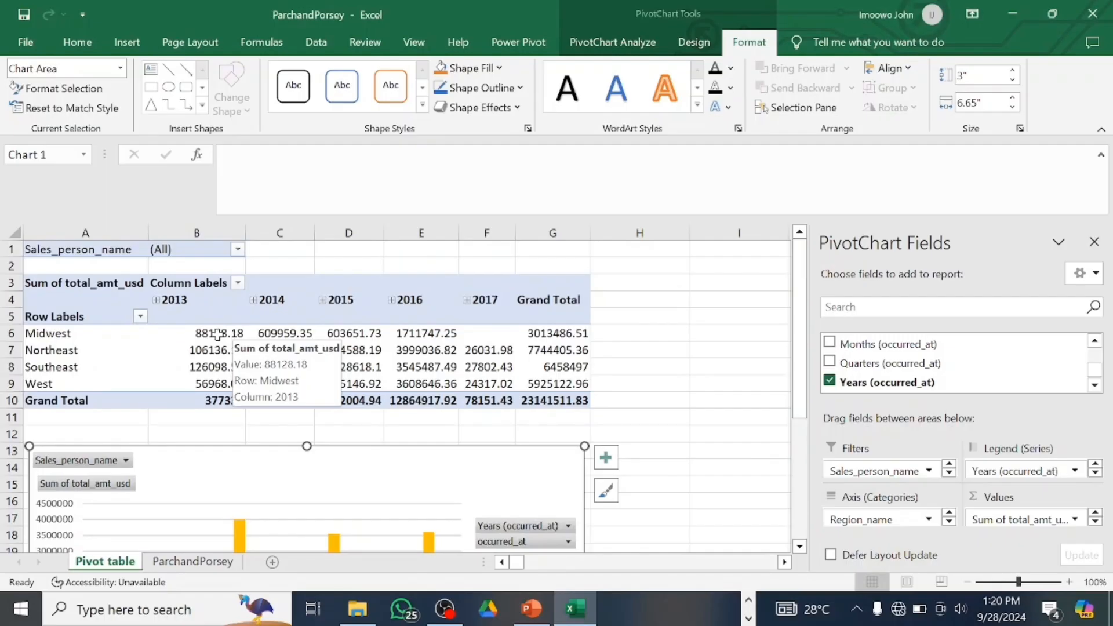
left_click(217, 334)
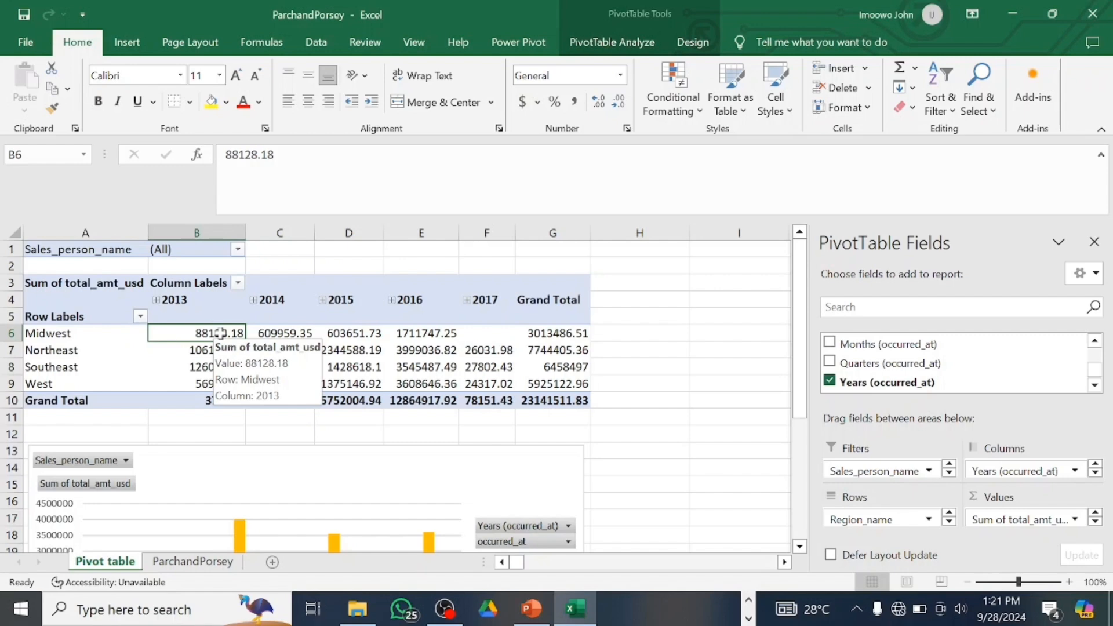
right_click(218, 335)
mouse_move(260, 168)
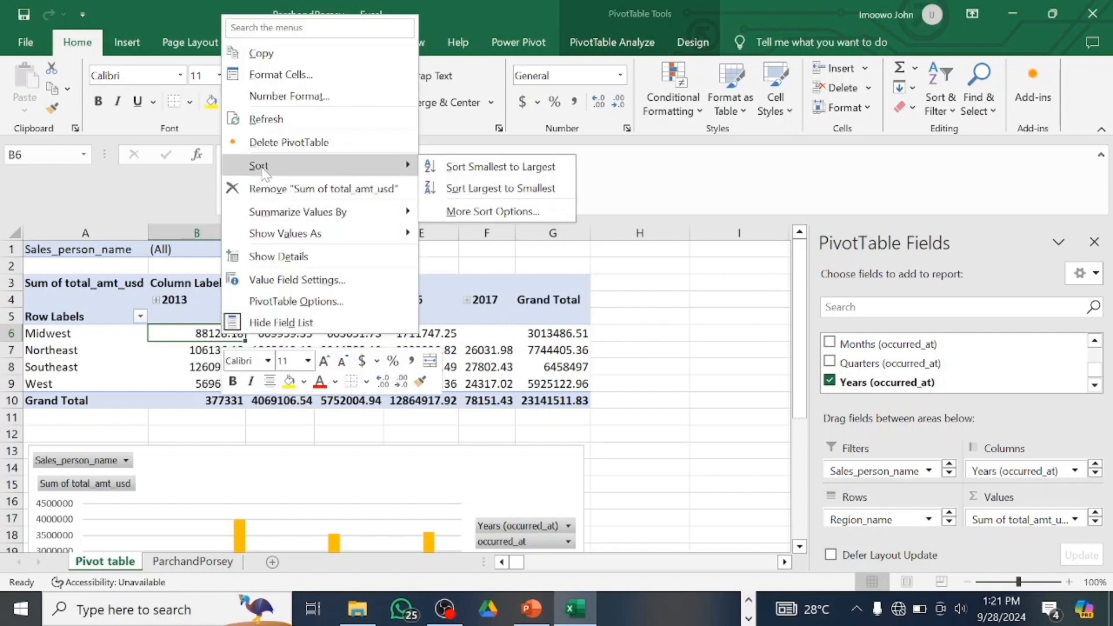
left_click(490, 190)
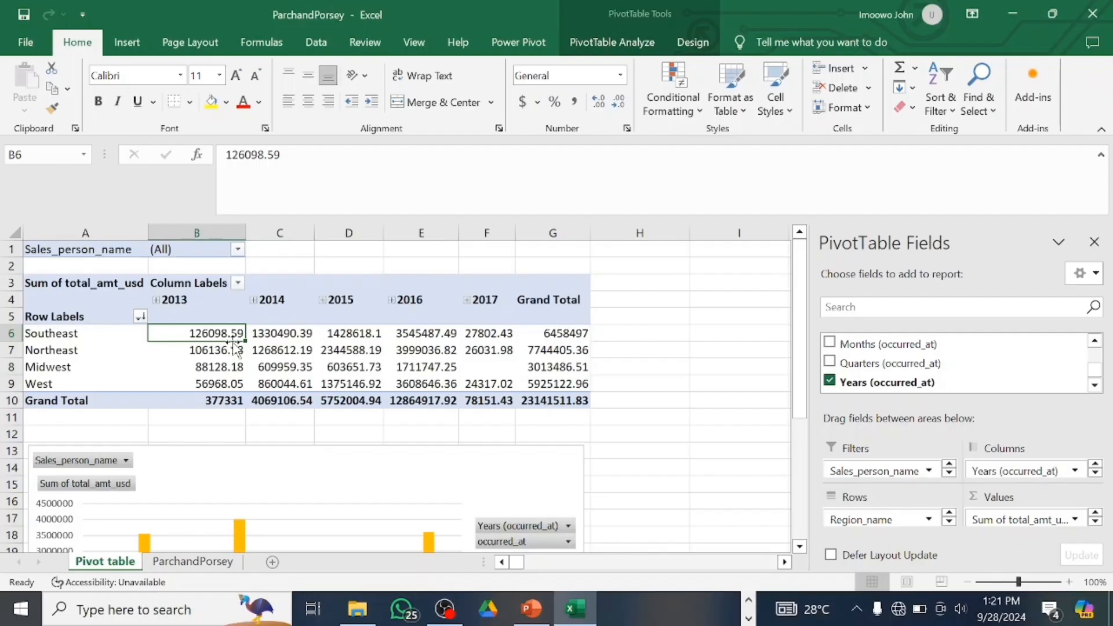
Step: Sort the PivotTable's region rows by their 2014 sales totals from largest to smallest
mouse_move(205, 348)
left_click(271, 335)
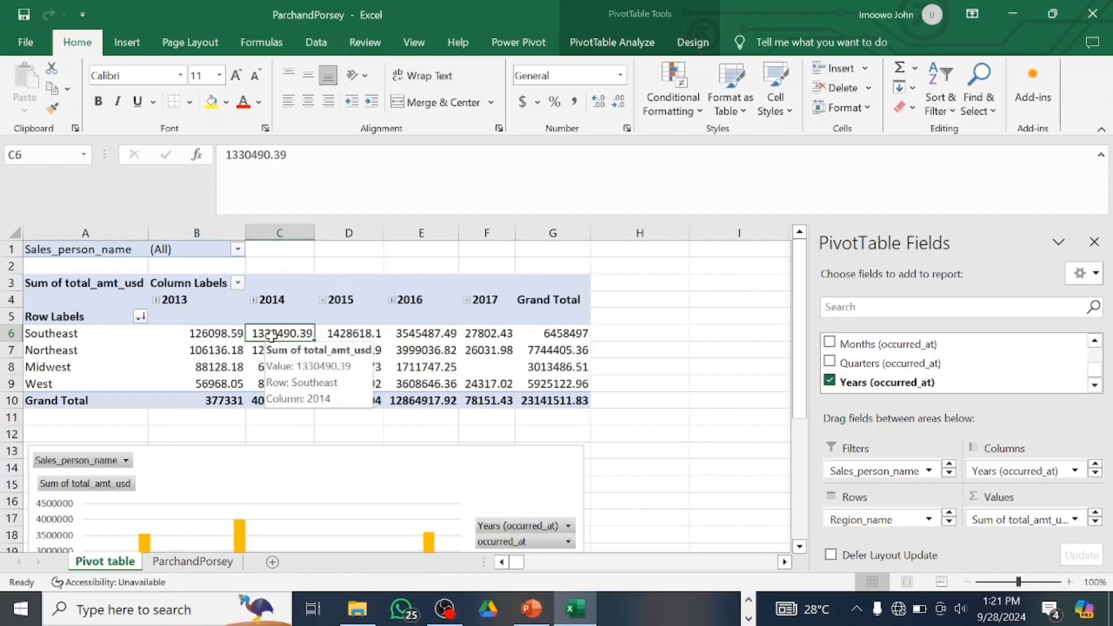
right_click(307, 341)
mouse_move(480, 165)
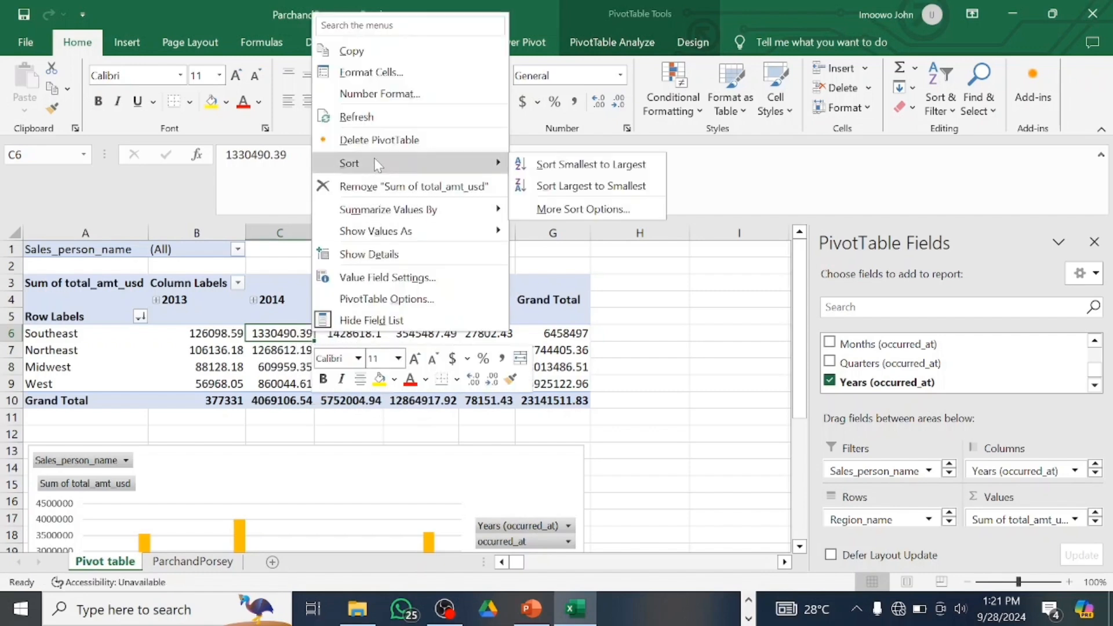
left_click(548, 195)
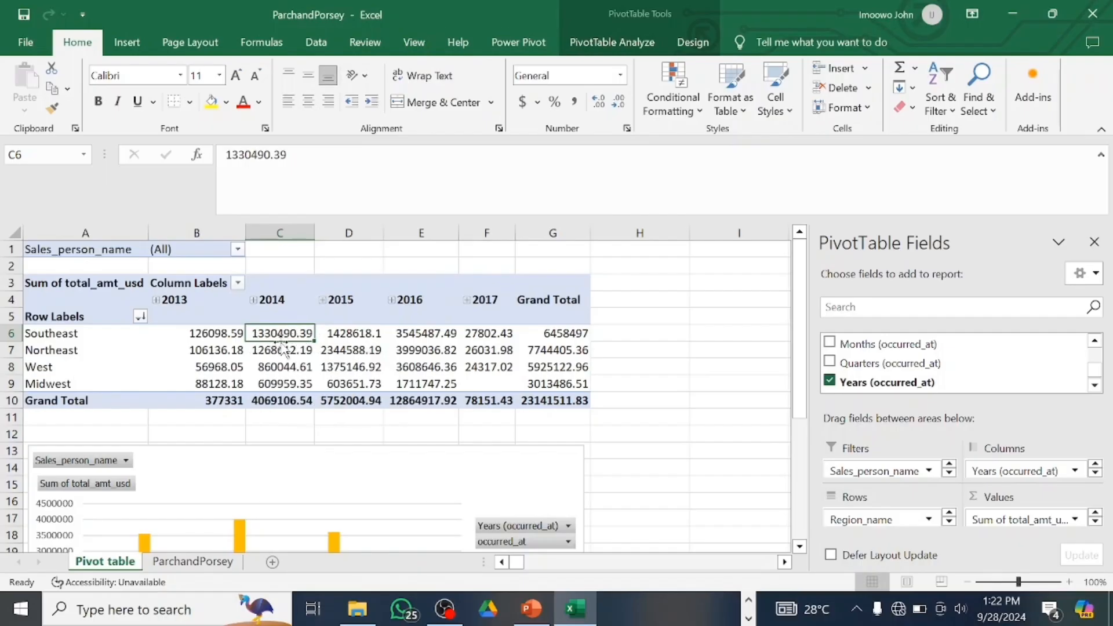
Step: Sort the PivotTable's region rows by their 2015 sales totals from largest to smallest
left_click(343, 335)
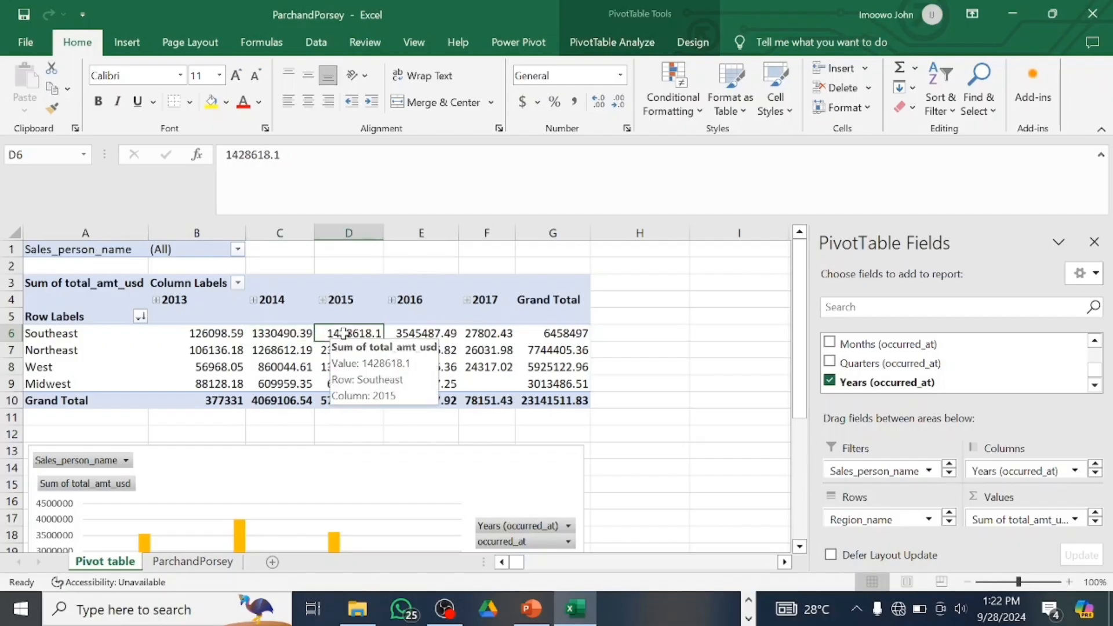
right_click(344, 335)
mouse_move(416, 171)
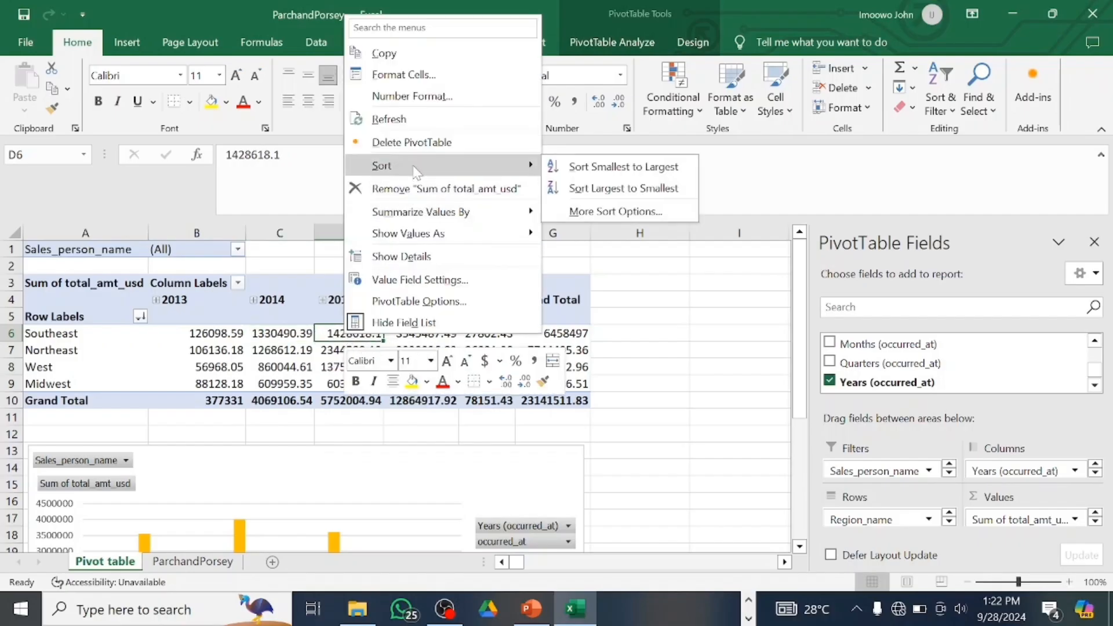
left_click(591, 190)
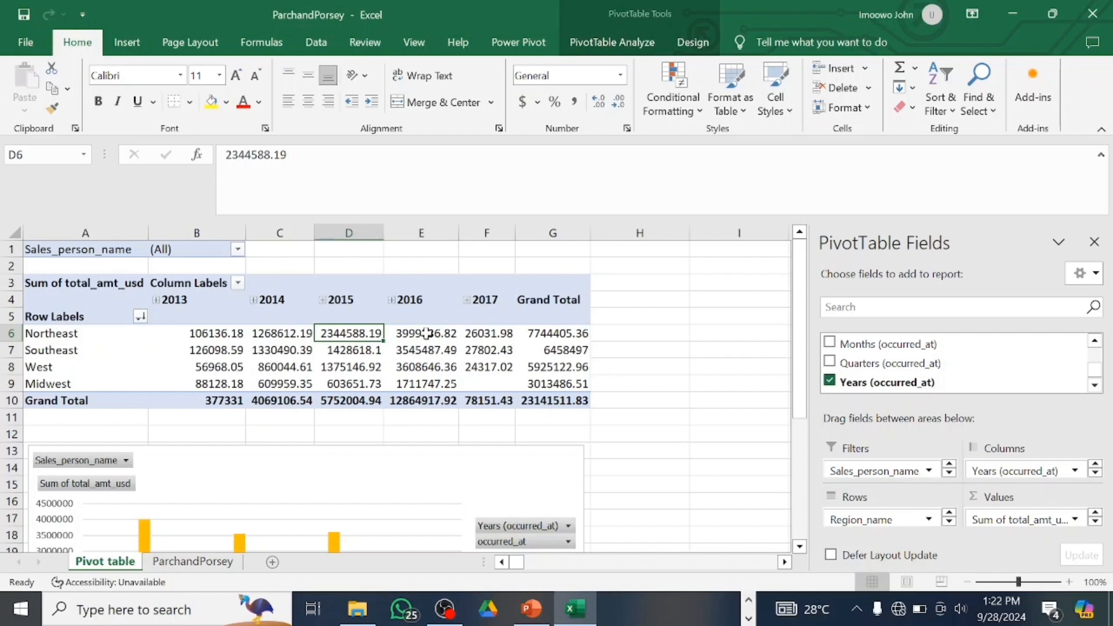
mouse_move(427, 333)
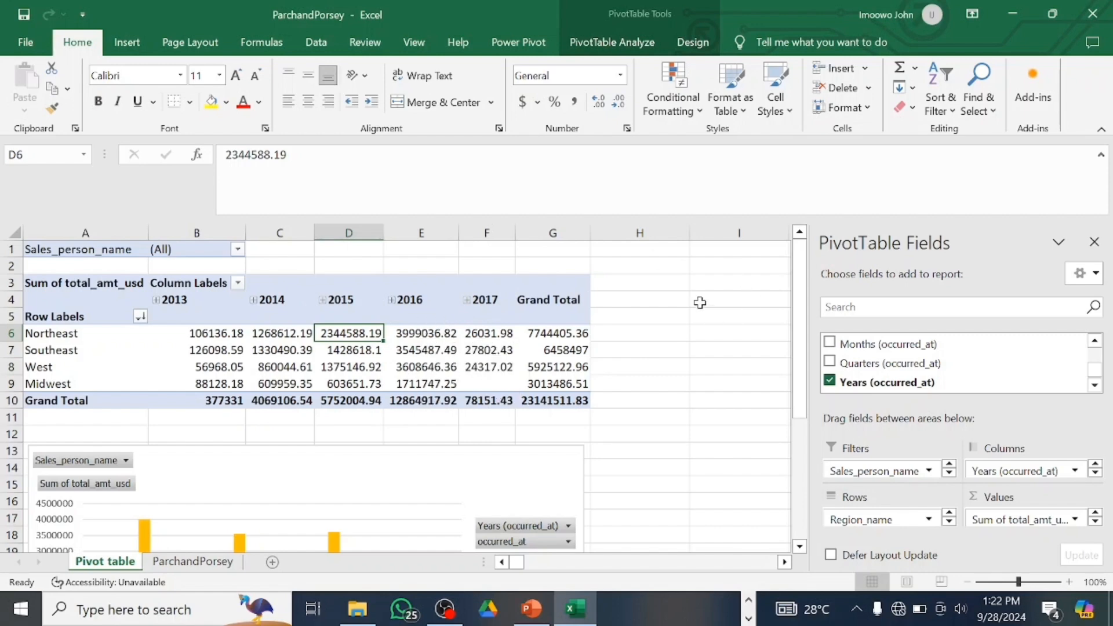